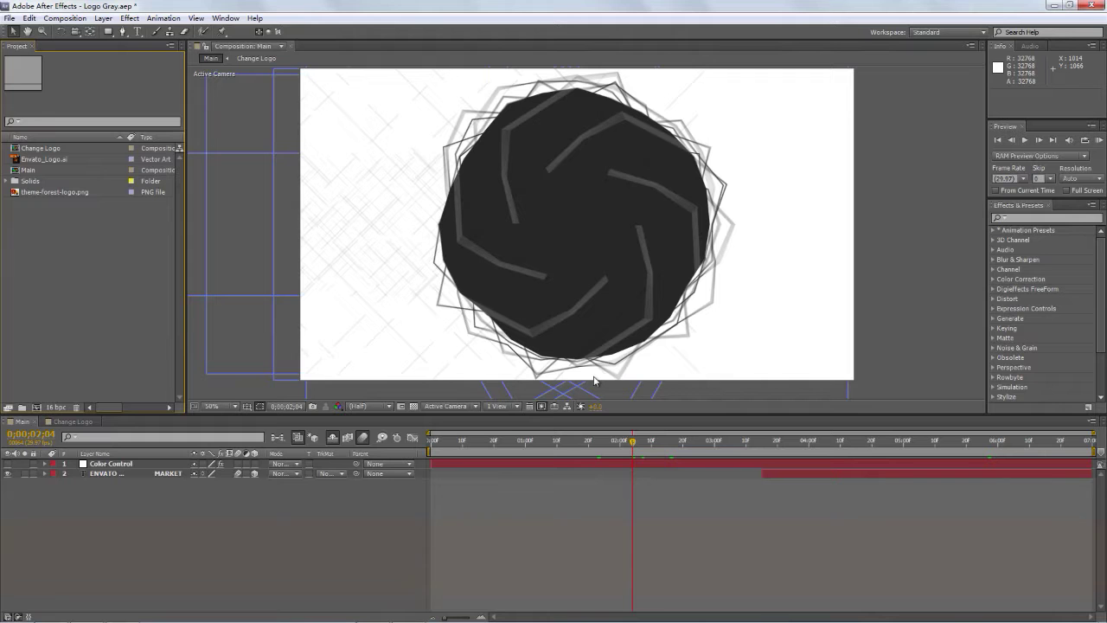
# Step: Scrub the timeline to about 0:00:05:01, where the logo has settled into a circle
pyautogui.click(843, 444)
pyautogui.moveTo(843, 444); pyautogui.dragTo(899, 444)
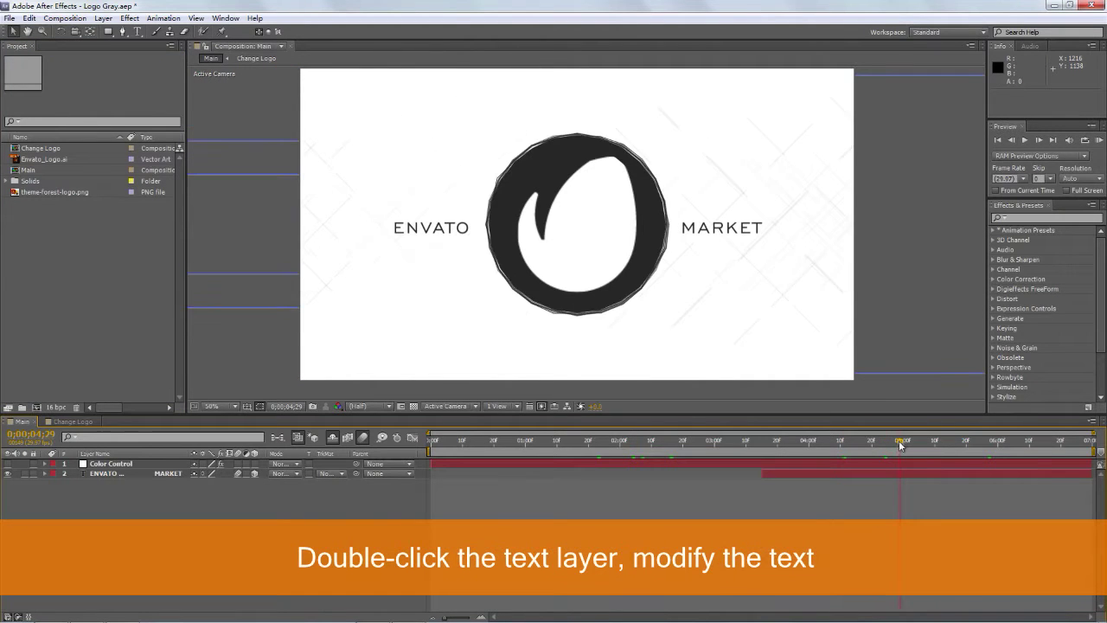
pyautogui.click(908, 445)
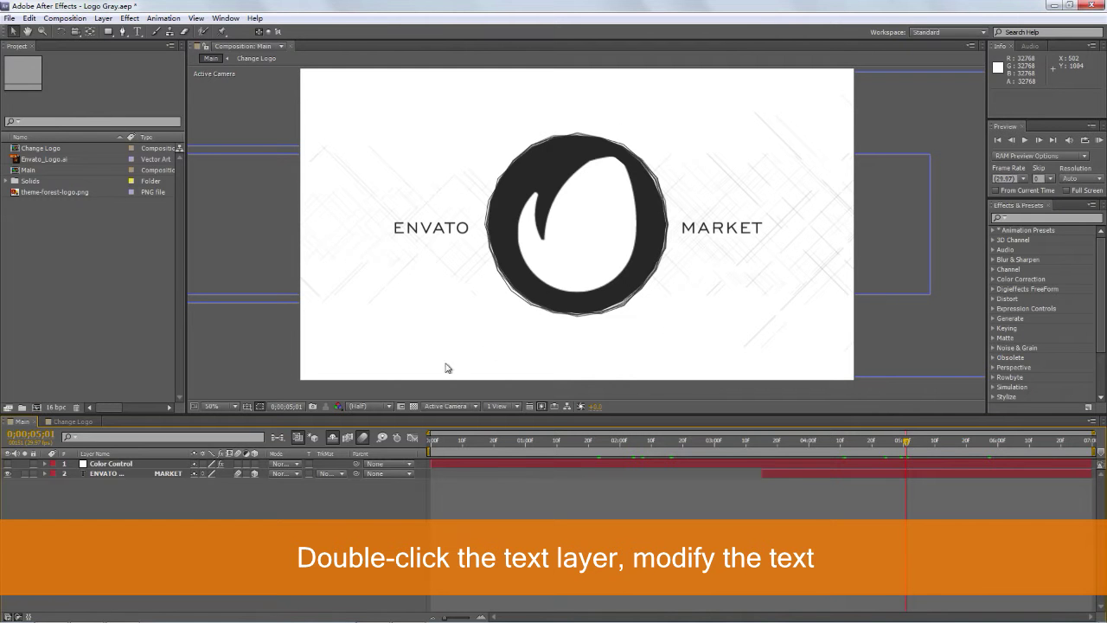
# Step: Select the ENVATO MARKET text layer and briefly solo it to inspect it
pyautogui.click(122, 474)
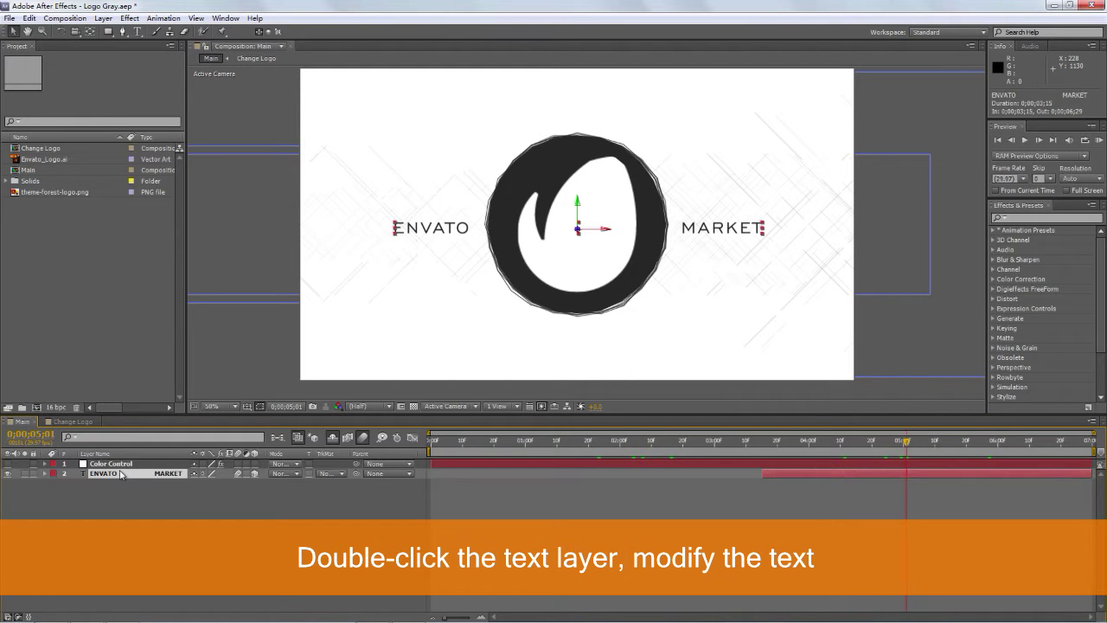
pyautogui.click(25, 474)
pyautogui.click(25, 474)
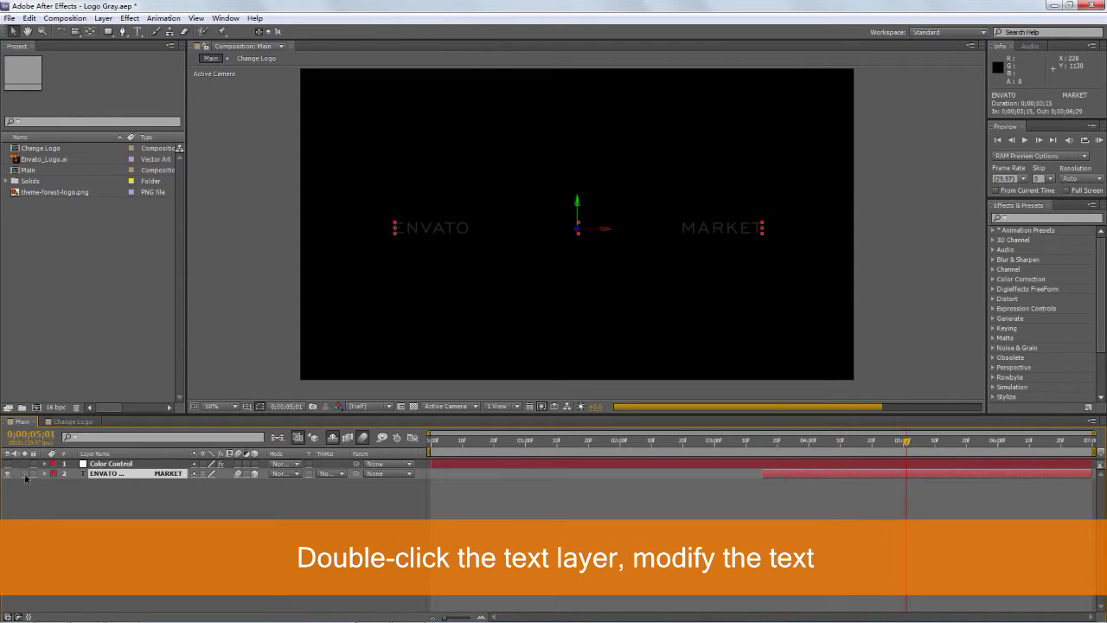
# Step: Edit the title layer, changing ENVATO to YOUR and MARKET to TEXT
pyautogui.doubleClick(128, 475)
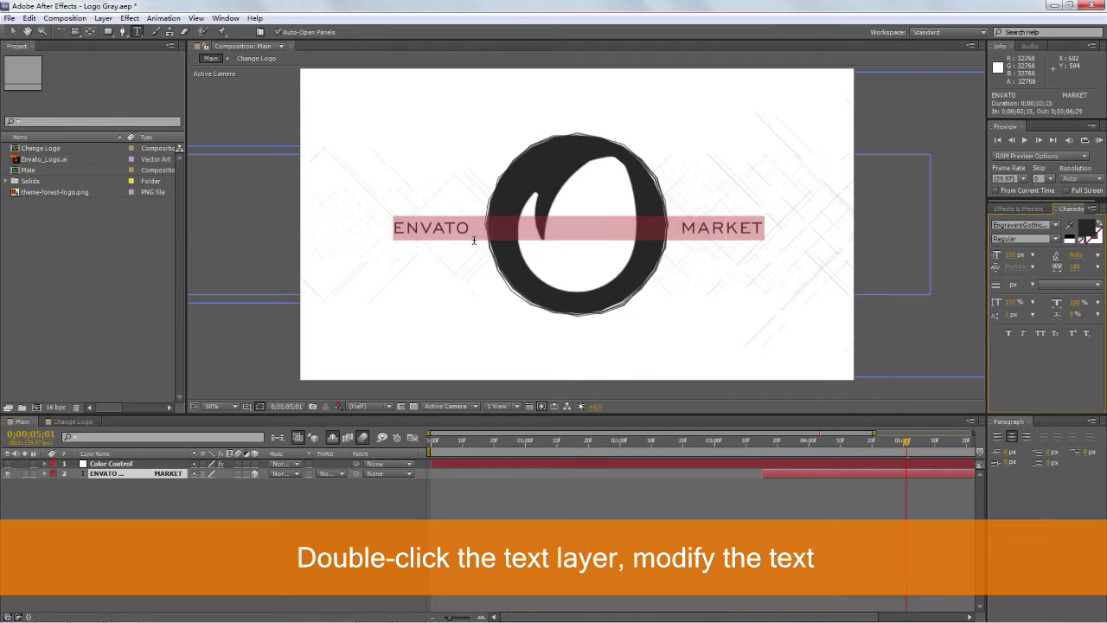
pyautogui.moveTo(470, 227); pyautogui.dragTo(392, 232)
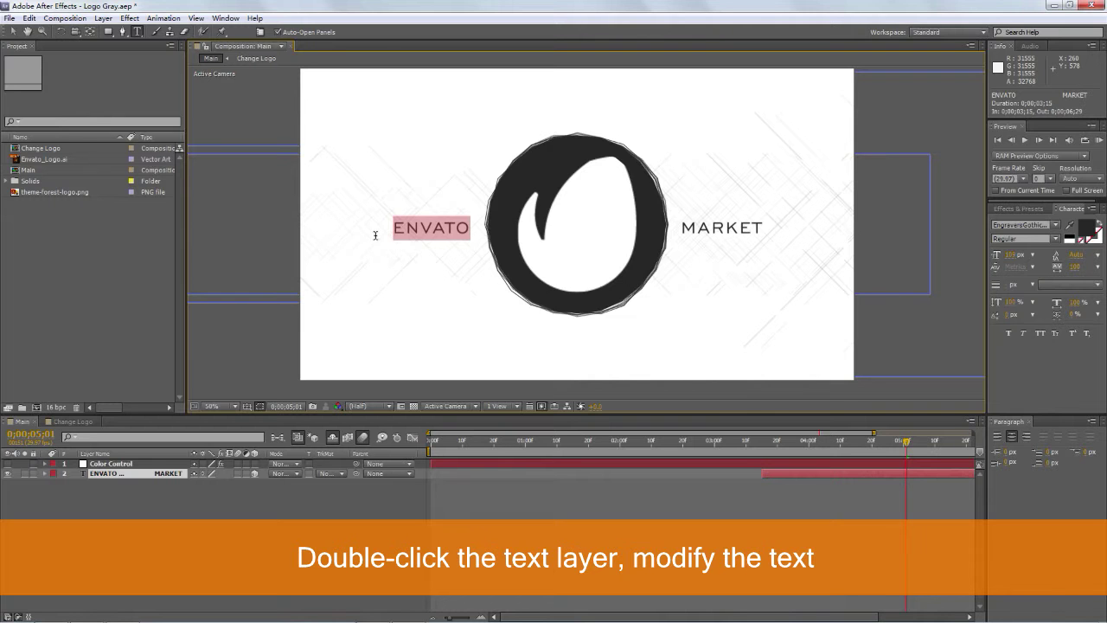
pyautogui.write('A')
pyautogui.write('Y')
pyautogui.press('BackSpace')
pyautogui.press('BackSpace')
pyautogui.write('YOUR')
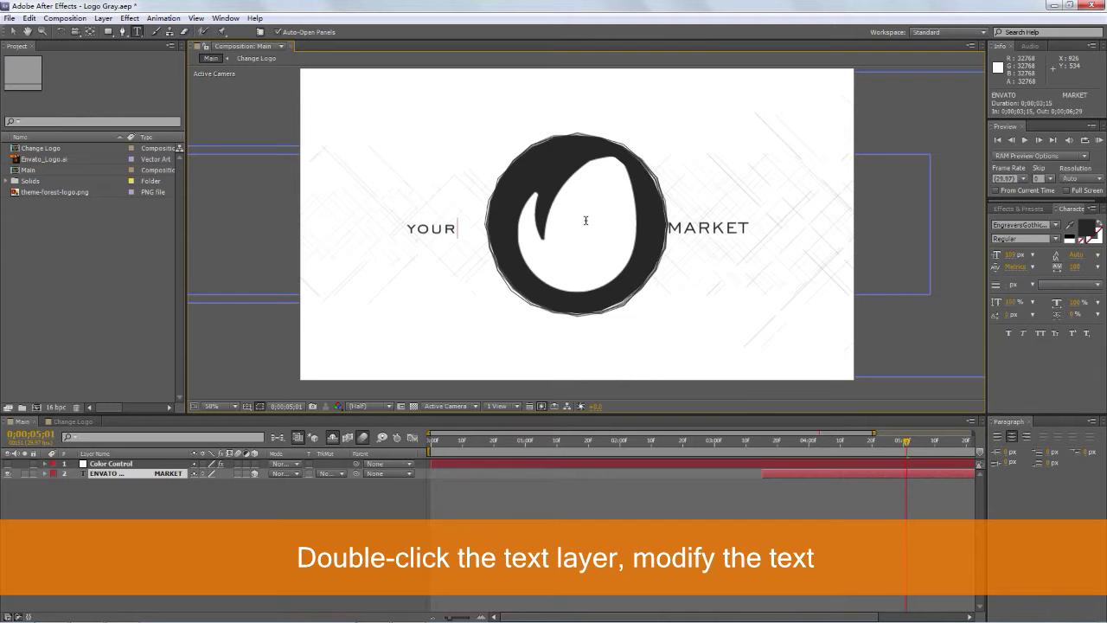
pyautogui.moveTo(668, 227); pyautogui.dragTo(767, 232)
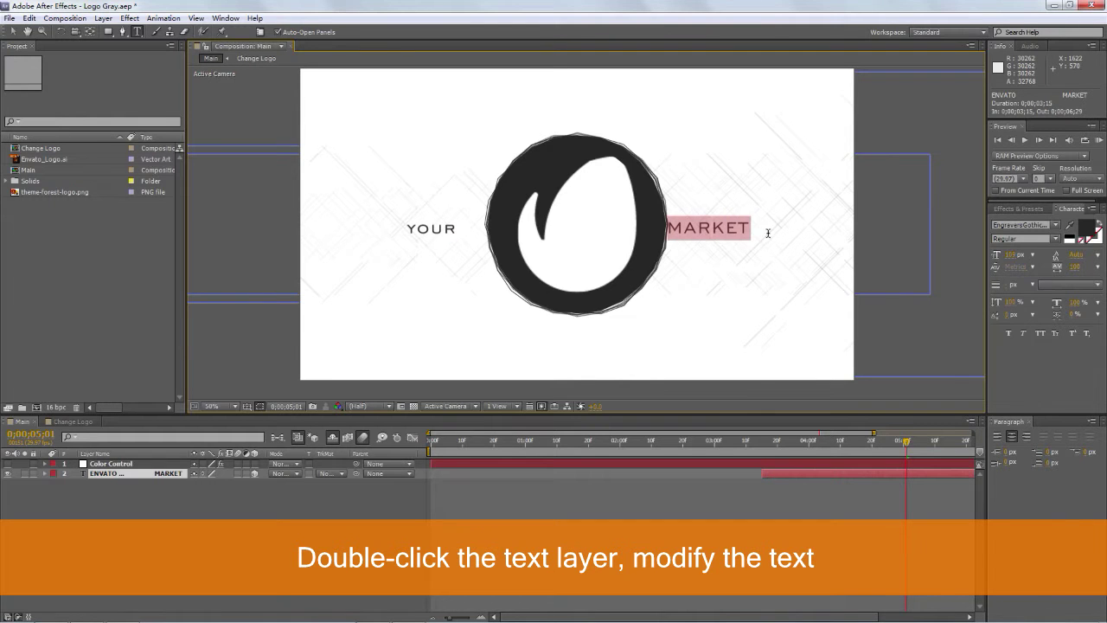
pyautogui.write('TEW')
pyautogui.press('BackSpace')
pyautogui.write('XT')
# Step: Finish text editing, step the playhead to around 0:00:04:12, and reselect the your text layer
pyautogui.click(19, 38)
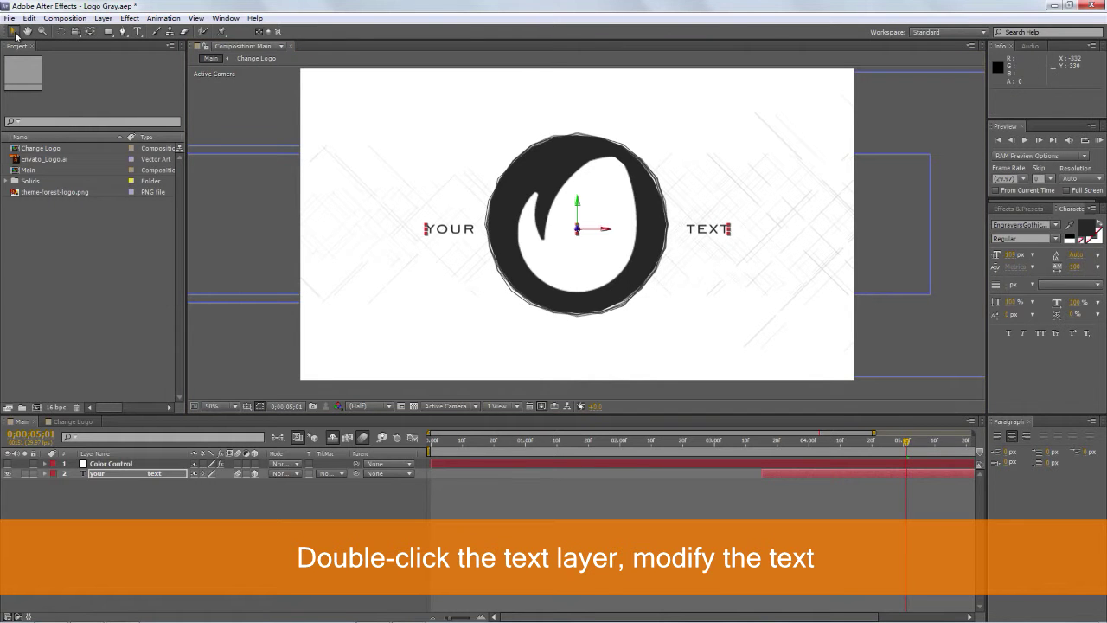
pyautogui.click(558, 308)
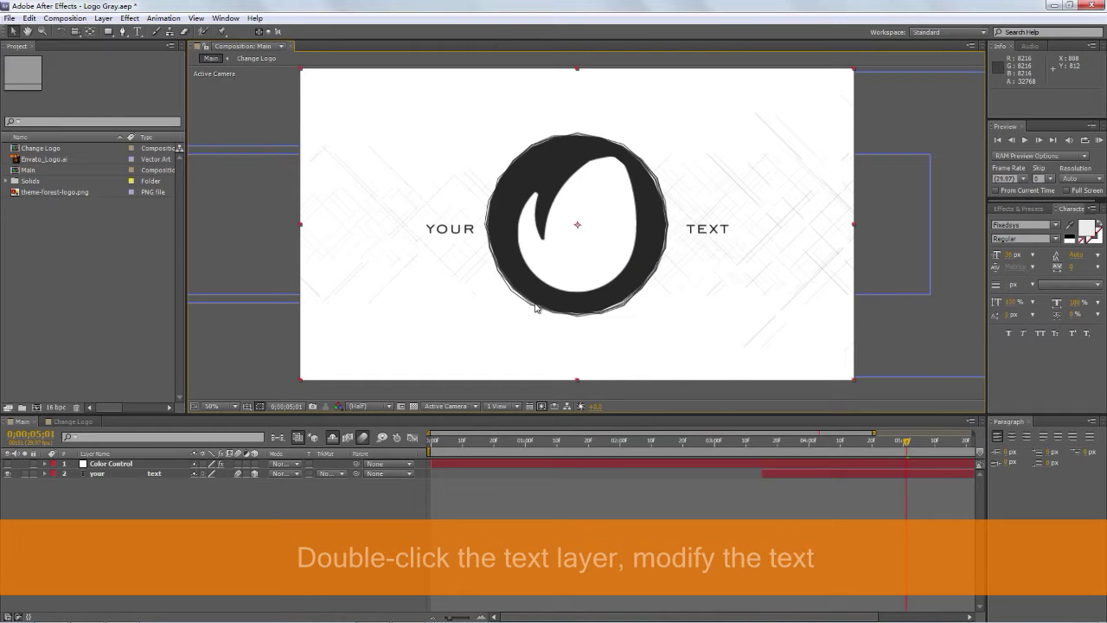
pyautogui.click(843, 443)
pyautogui.moveTo(843, 447); pyautogui.dragTo(846, 446)
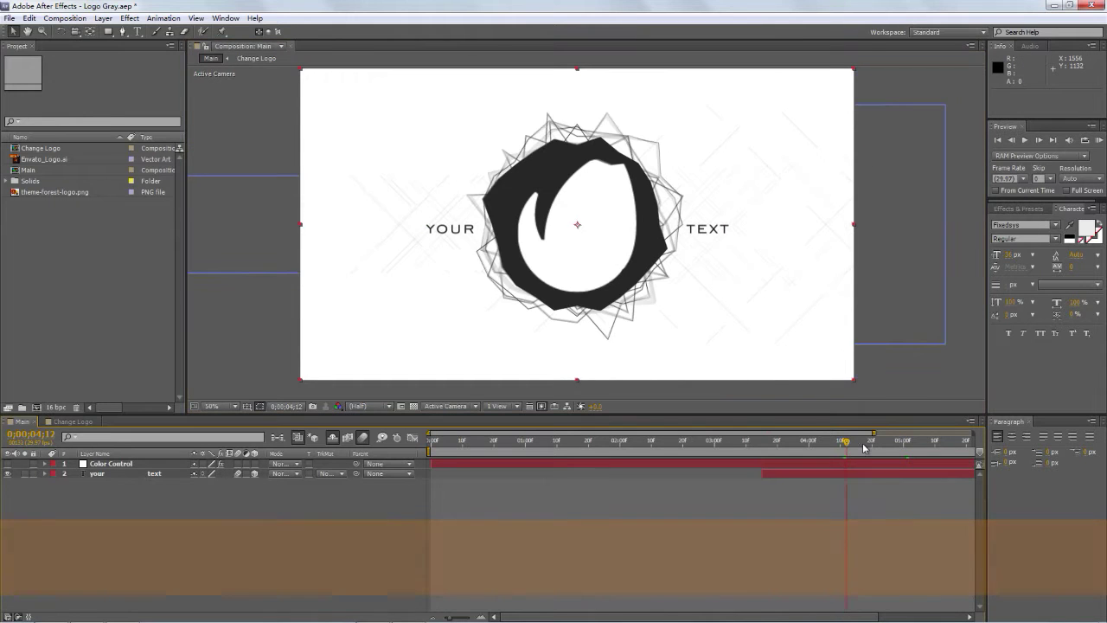
pyautogui.click(115, 472)
# Step: Add theme-forest-logo.png to the Change Logo comp below the Fill Color or NOT layer
pyautogui.click(129, 515)
pyautogui.click(73, 421)
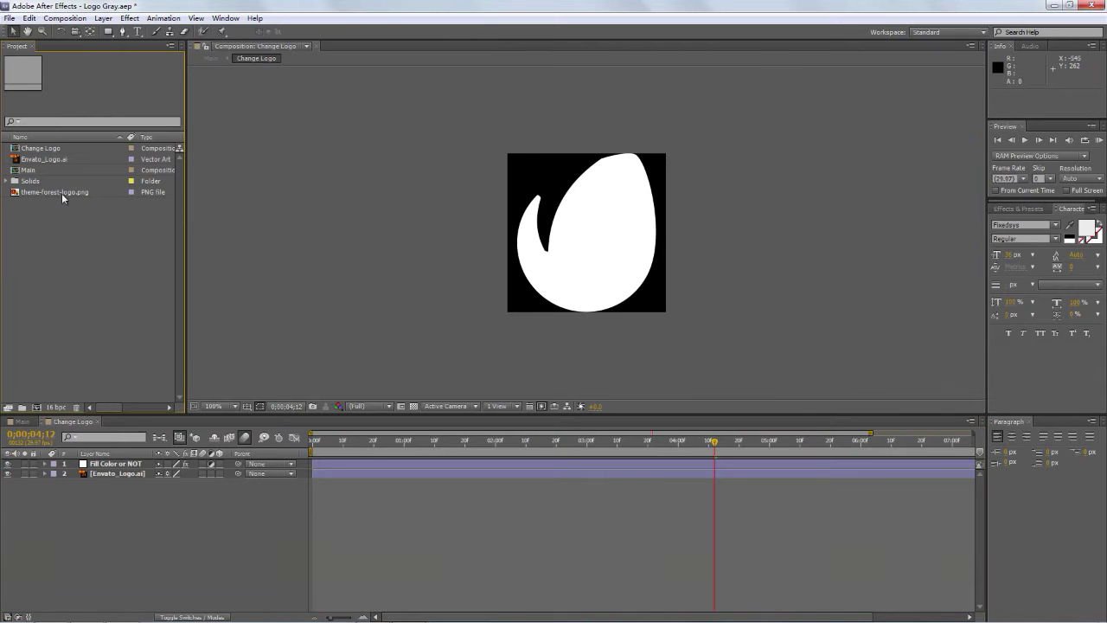
pyautogui.click(61, 194)
pyautogui.moveTo(58, 191); pyautogui.dragTo(122, 471)
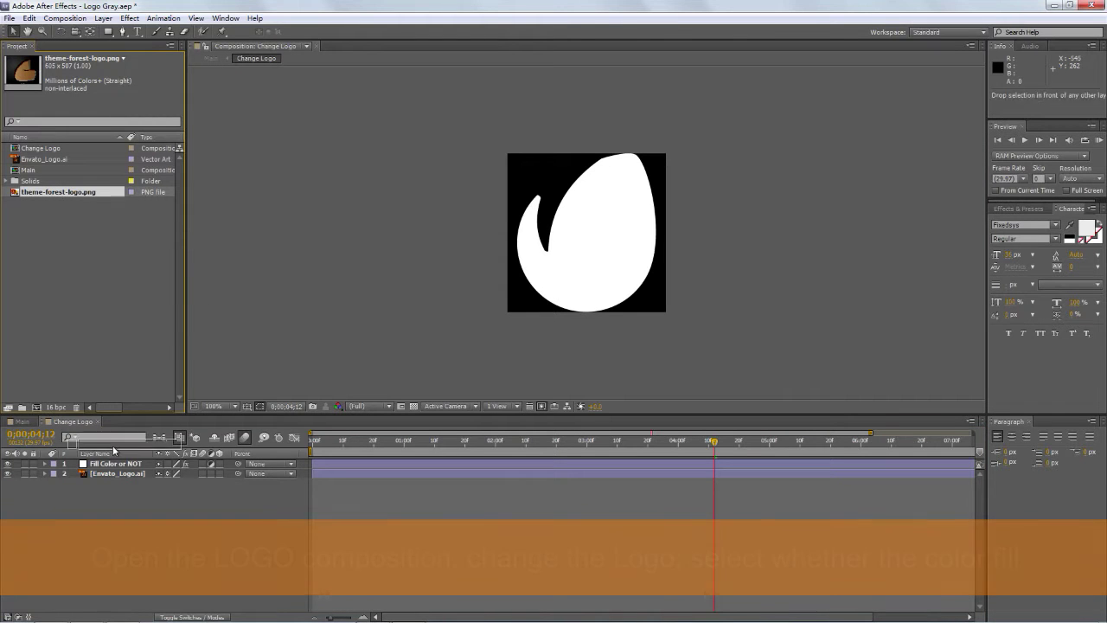
pyautogui.moveTo(122, 471); pyautogui.dragTo(124, 472)
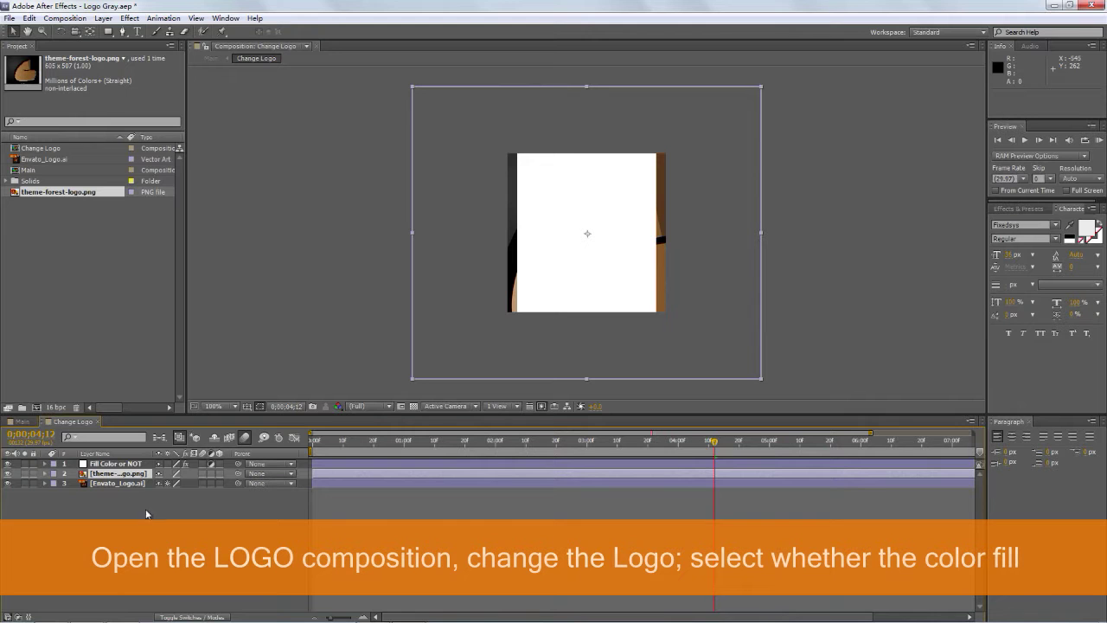
# Step: Scale the logo layer down to about 39% and toggle its visibility to check the fit
pyautogui.click(100, 511)
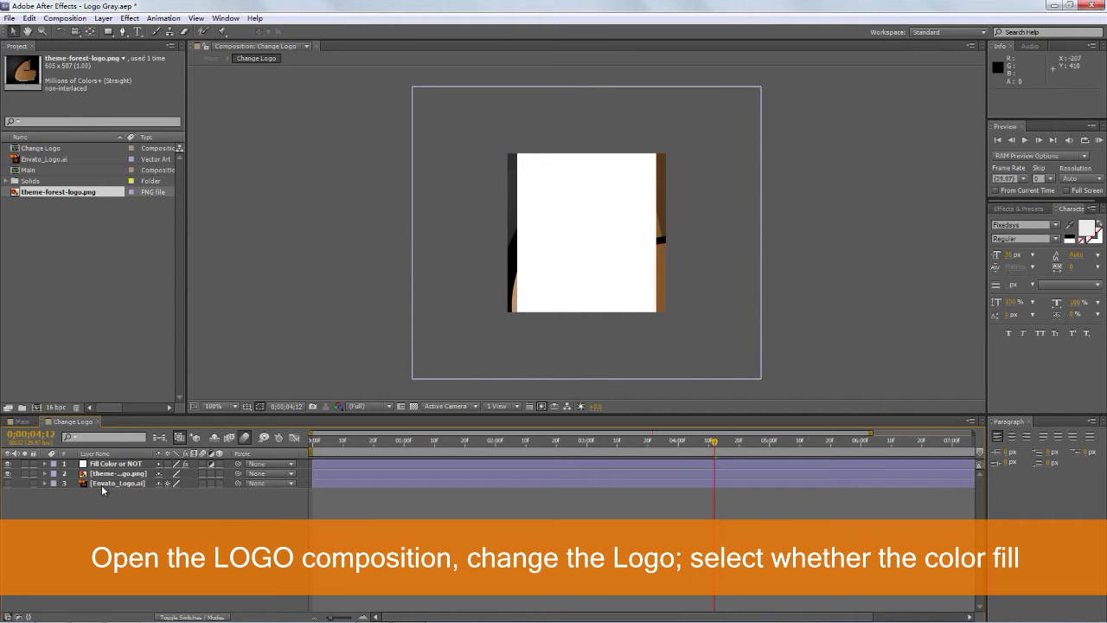
pyautogui.click(109, 477)
pyautogui.hotkey('alt', 'shift', 's')
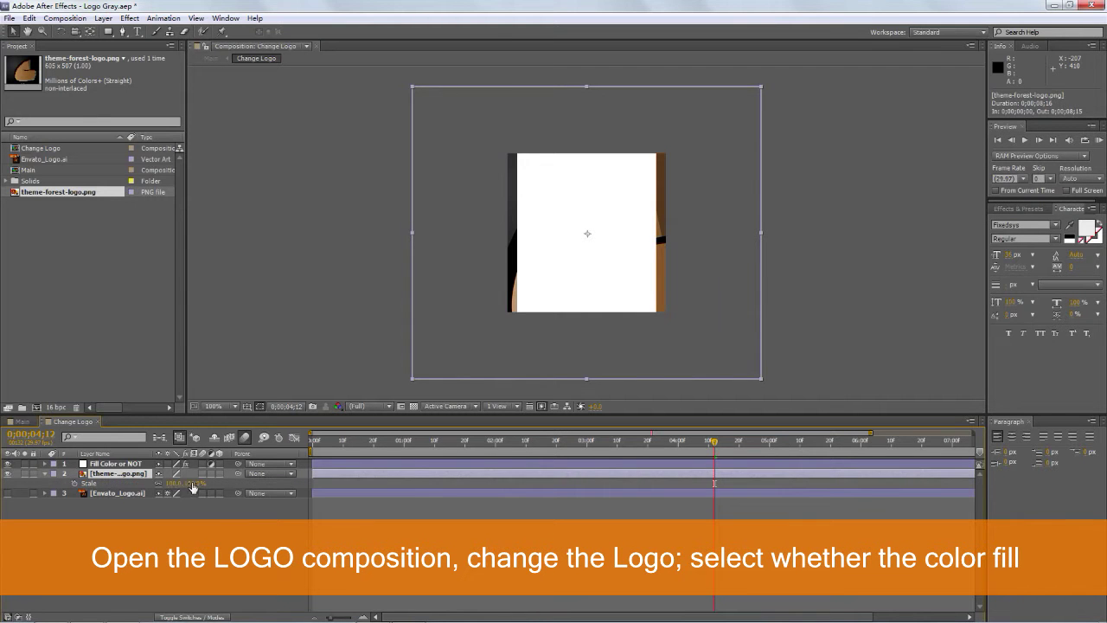
pyautogui.moveTo(186, 483); pyautogui.dragTo(161, 484)
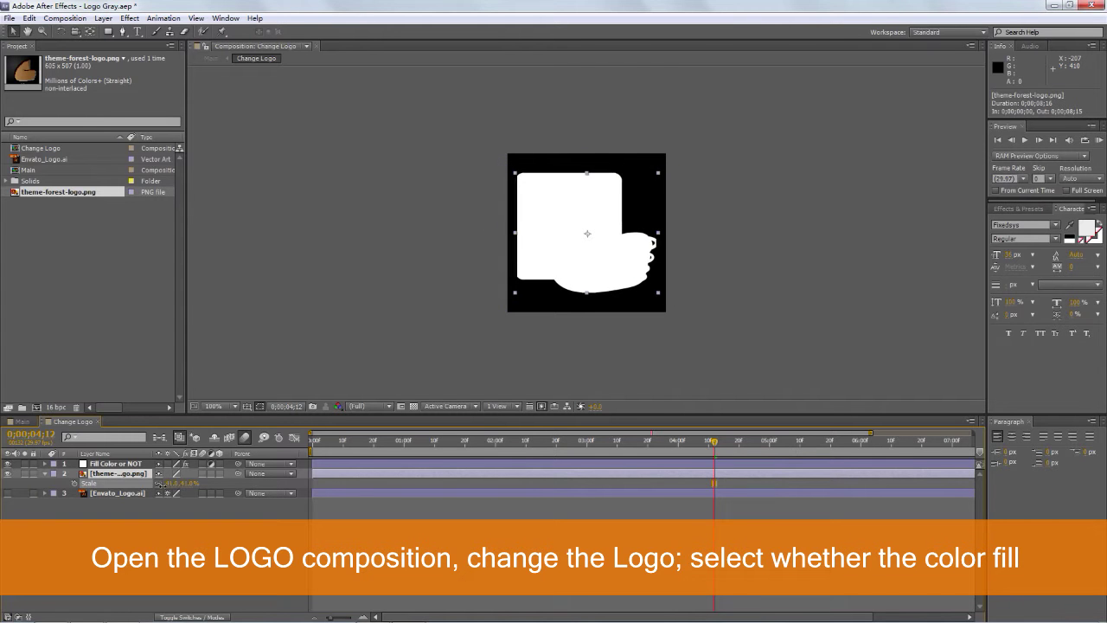
pyautogui.click(149, 538)
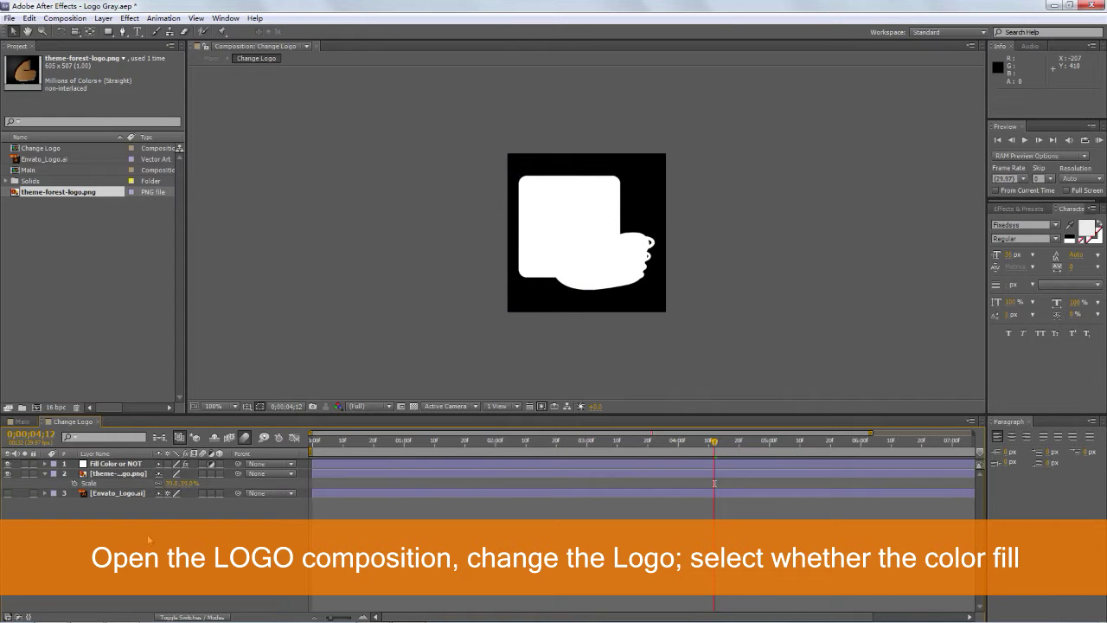
pyautogui.click(9, 474)
pyautogui.click(9, 474)
# Step: Hide the Fill Color or NOT layer so the logo keeps its brown colours
pyautogui.click(8, 465)
pyautogui.doubleClick(99, 464)
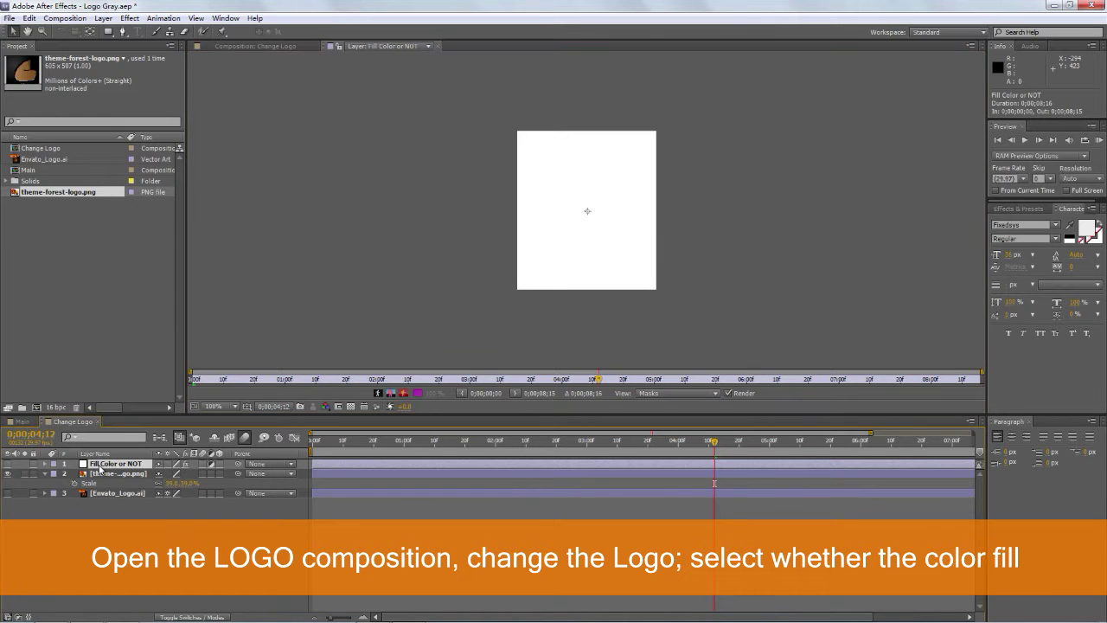
pyautogui.click(255, 46)
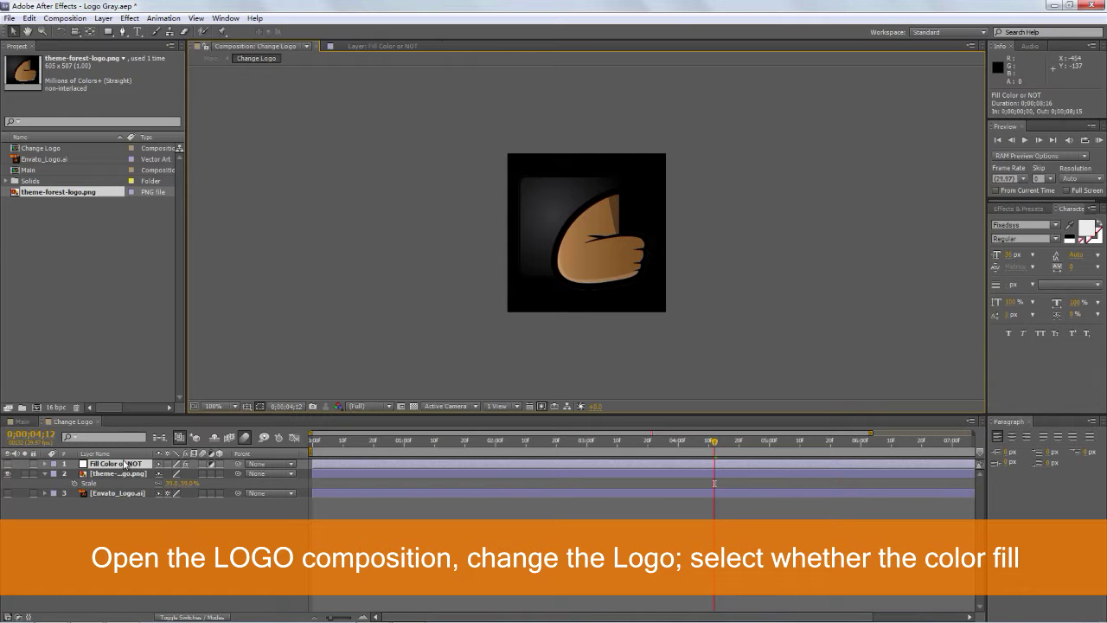
pyautogui.click(8, 464)
pyautogui.click(9, 465)
pyautogui.click(8, 465)
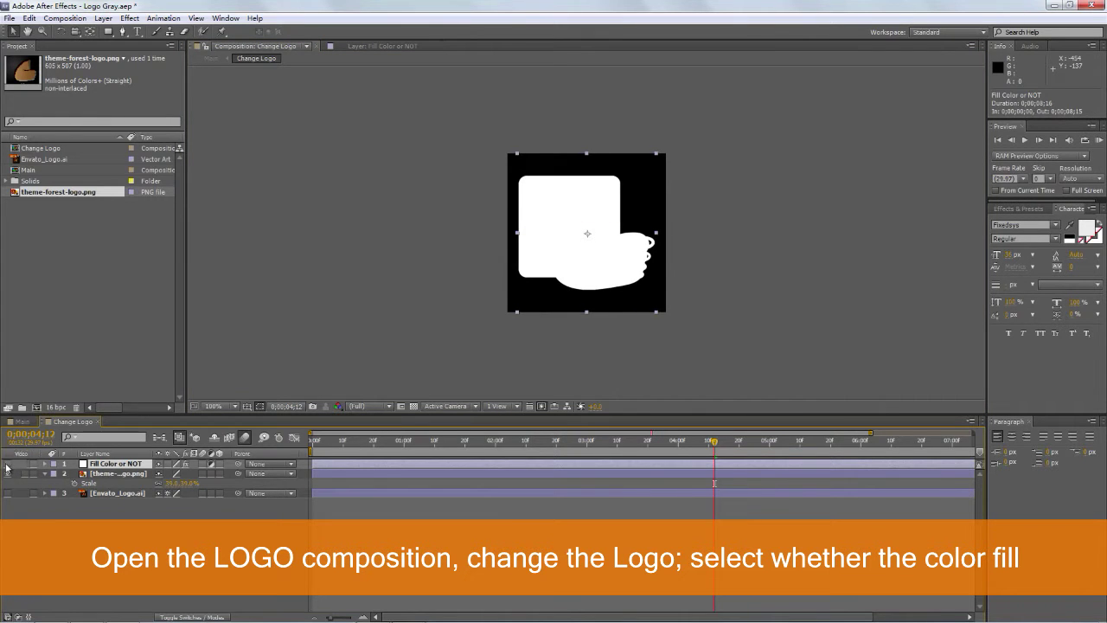
pyautogui.click(9, 465)
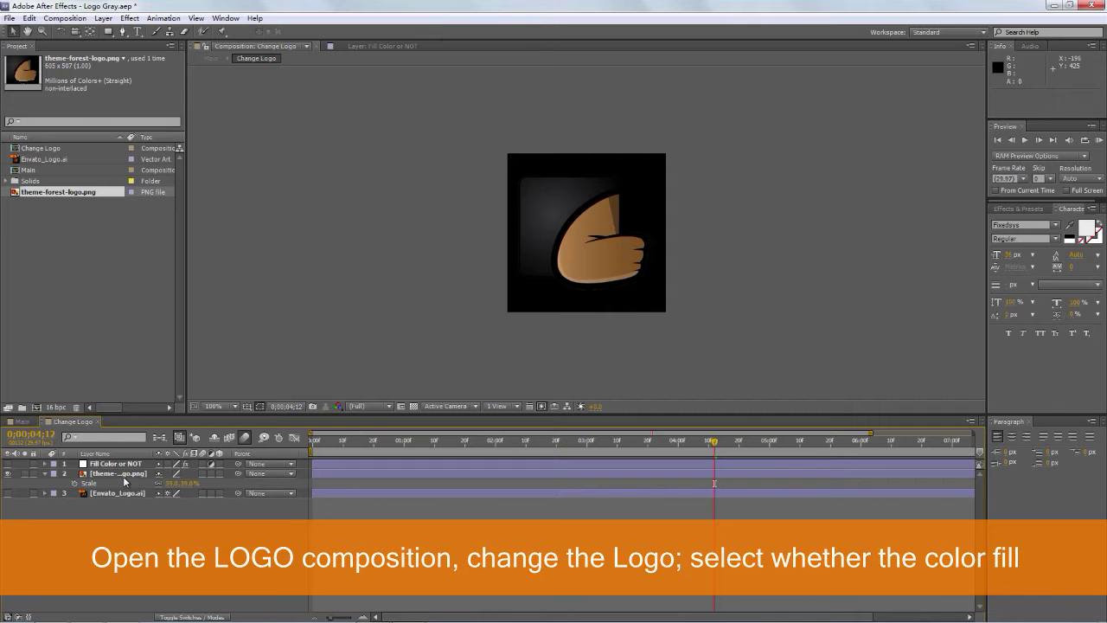
# Step: Check the logo in the Main comp, confirm the white fill stays off, and select Color Control
pyautogui.click(17, 421)
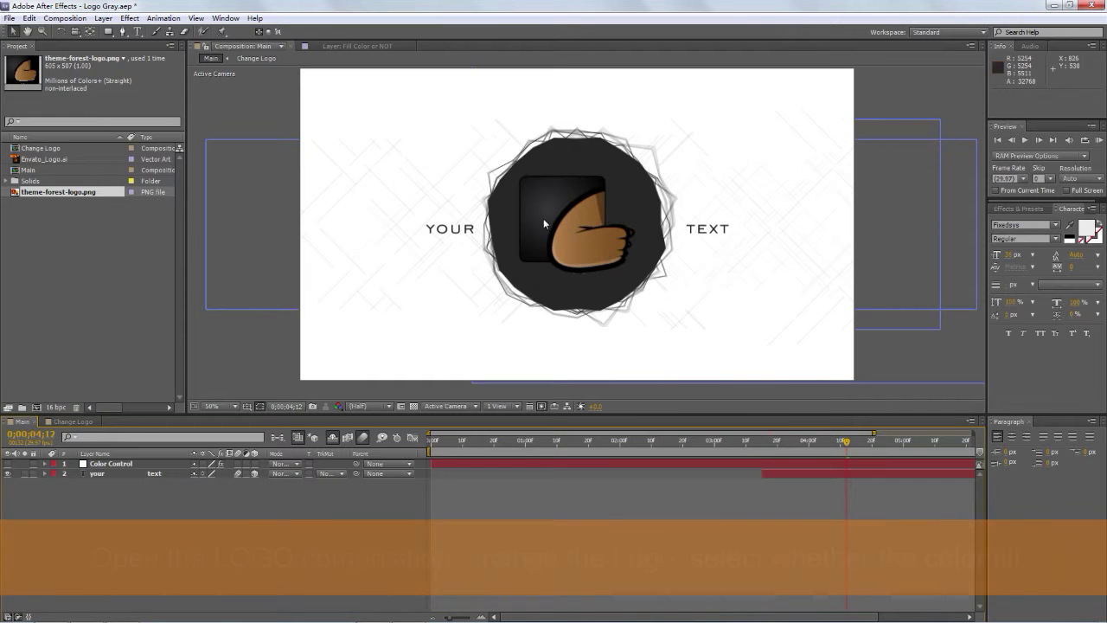
pyautogui.click(73, 421)
pyautogui.click(9, 464)
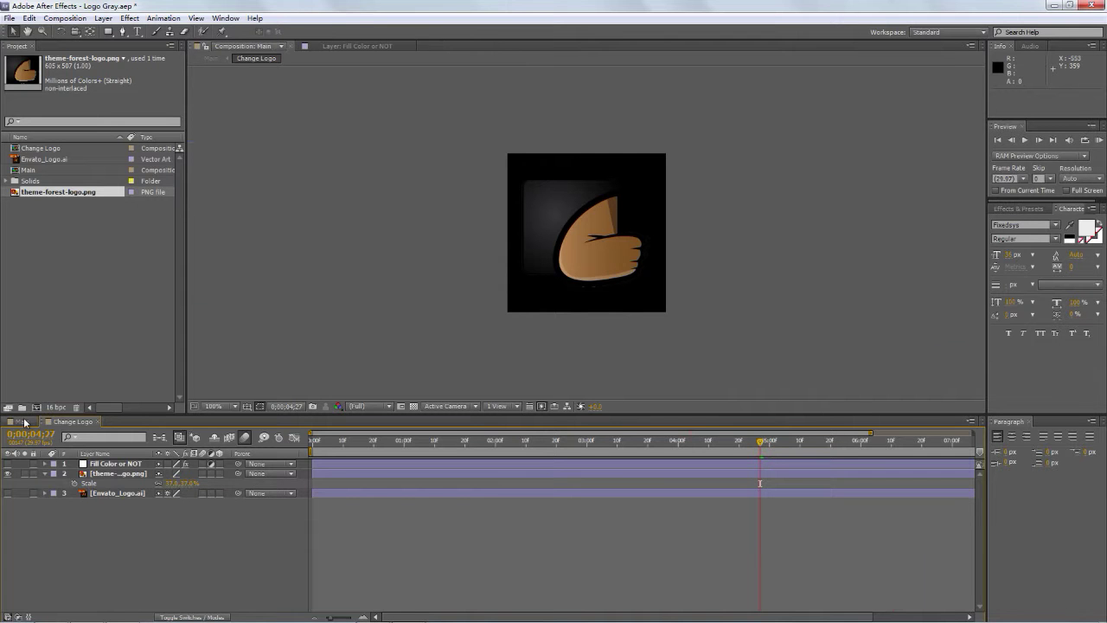
pyautogui.click(19, 422)
pyautogui.click(124, 465)
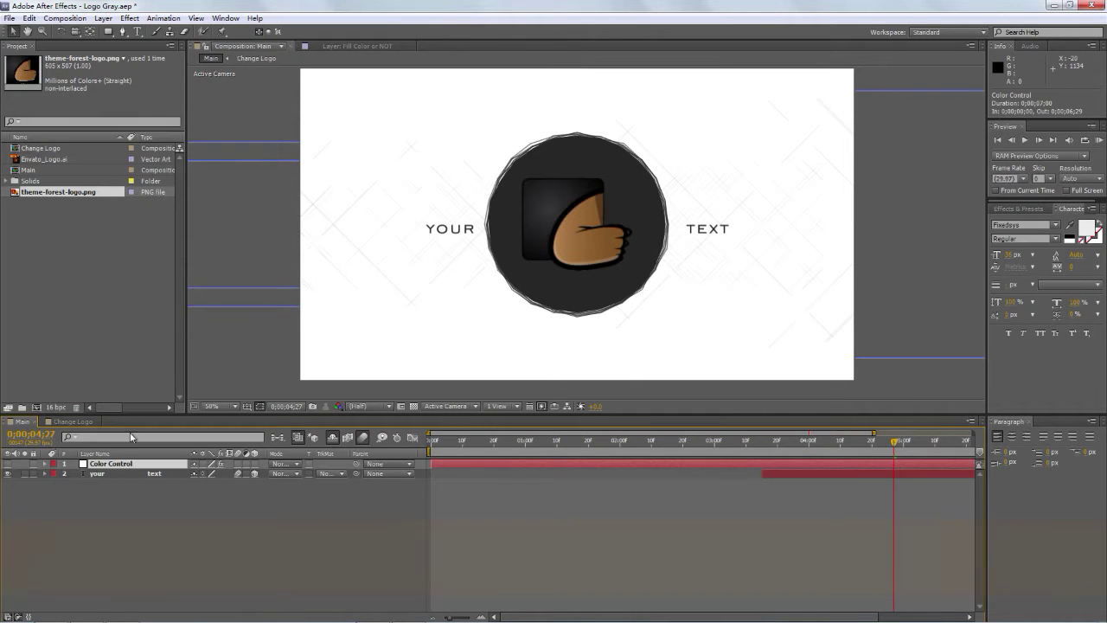
# Step: Show the Color Control layer's colour settings via Window > Effect Controls
pyautogui.click(225, 17)
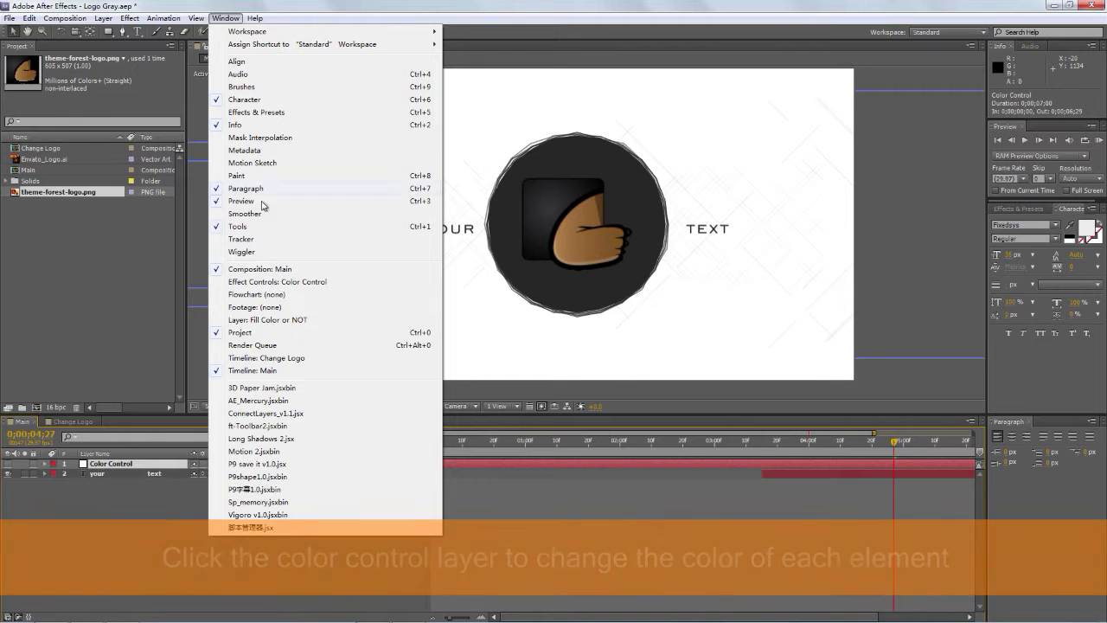
pyautogui.click(272, 281)
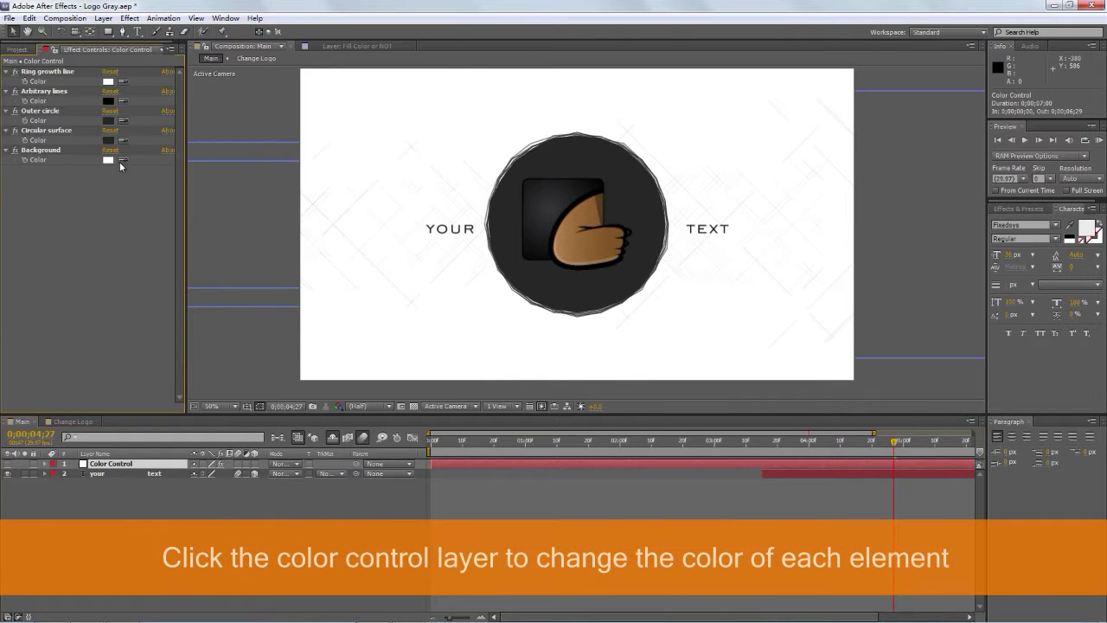
pyautogui.click(39, 74)
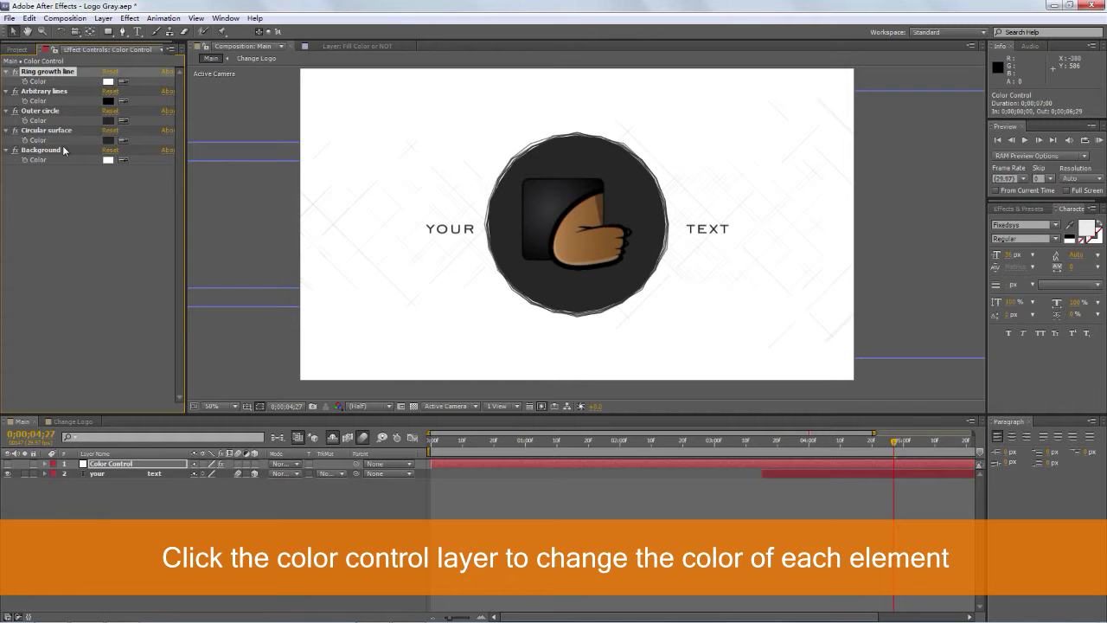
# Step: Preview the animation, park the playhead at 0;00;01;07, and start editing the Ring growth line colour
pyautogui.click(130, 506)
pyautogui.click(638, 449)
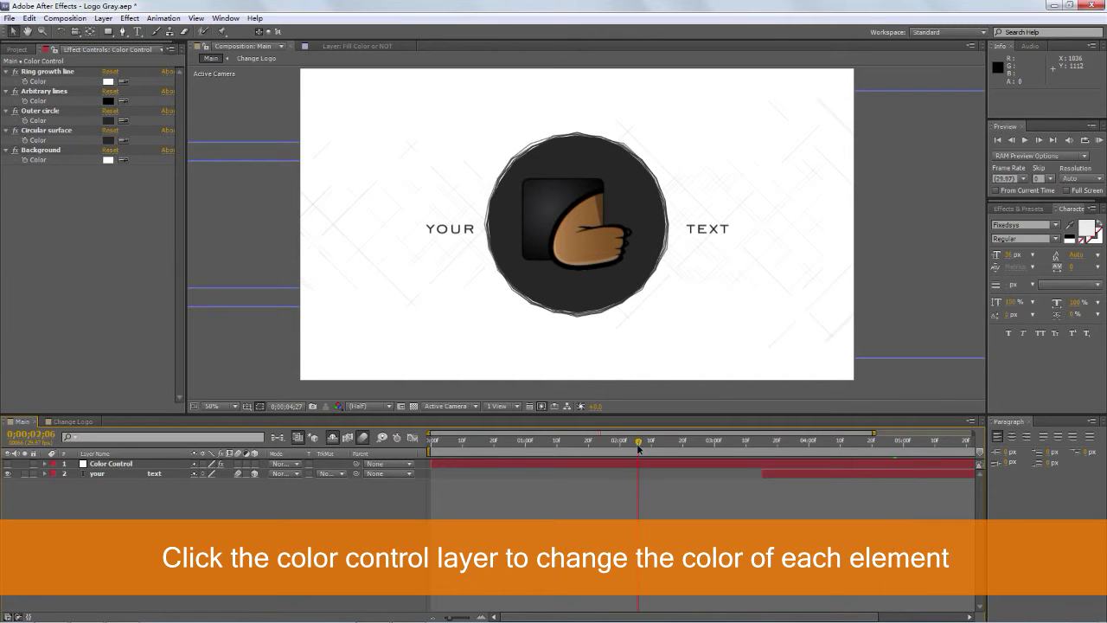
pyautogui.moveTo(638, 449); pyautogui.dragTo(813, 442)
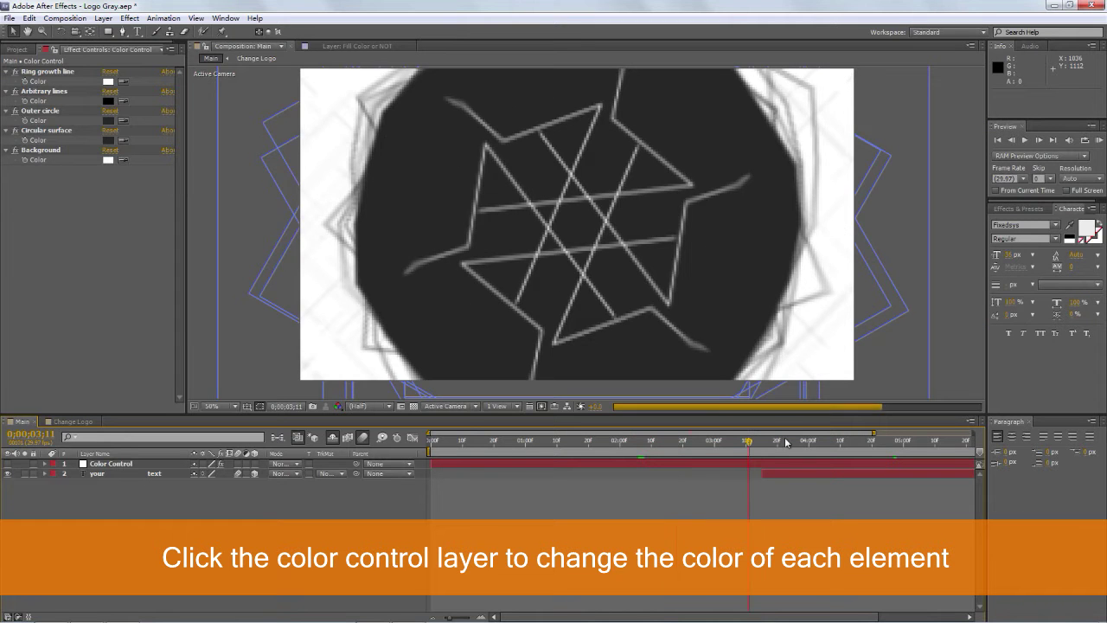
pyautogui.click(843, 447)
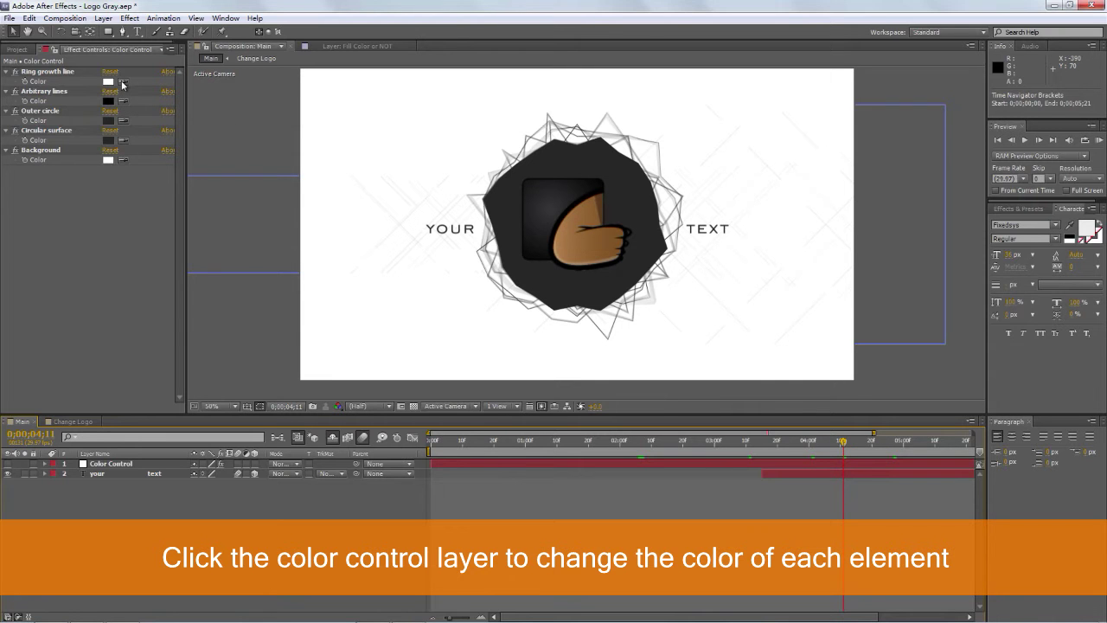
pyautogui.click(547, 448)
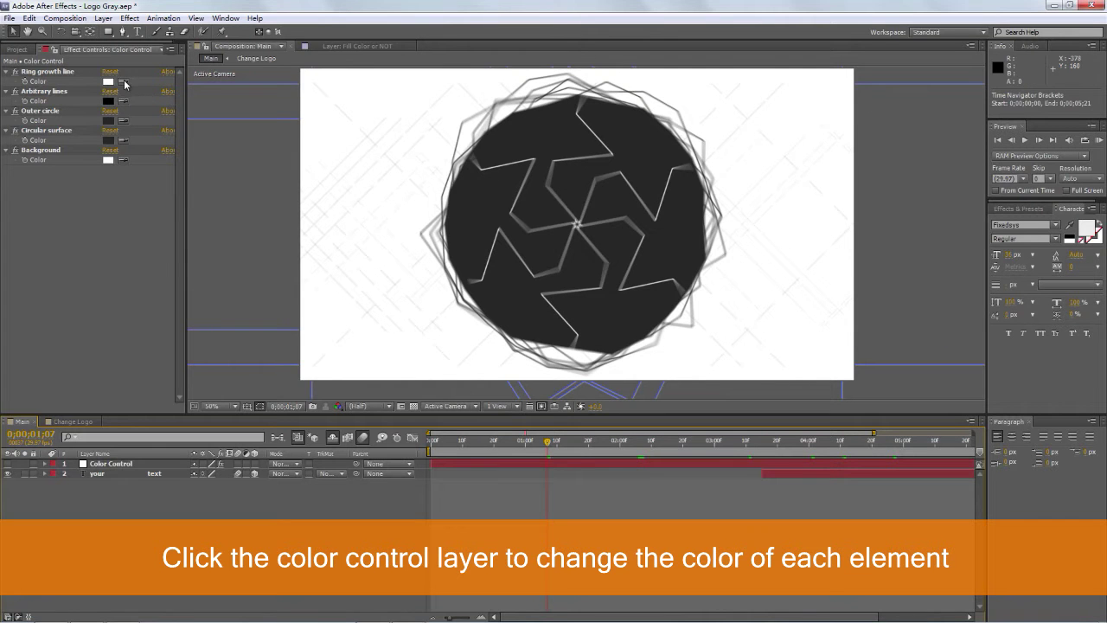
pyautogui.click(110, 82)
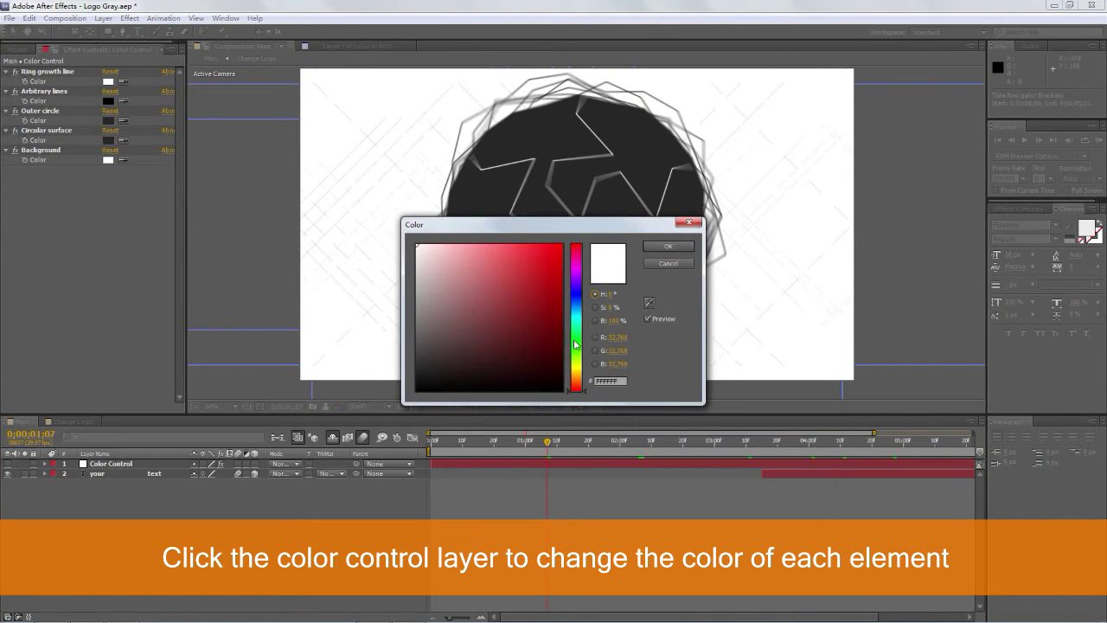
# Step: Set the Ring growth line colour to the dark brownish orange 8D5A11
pyautogui.click(577, 367)
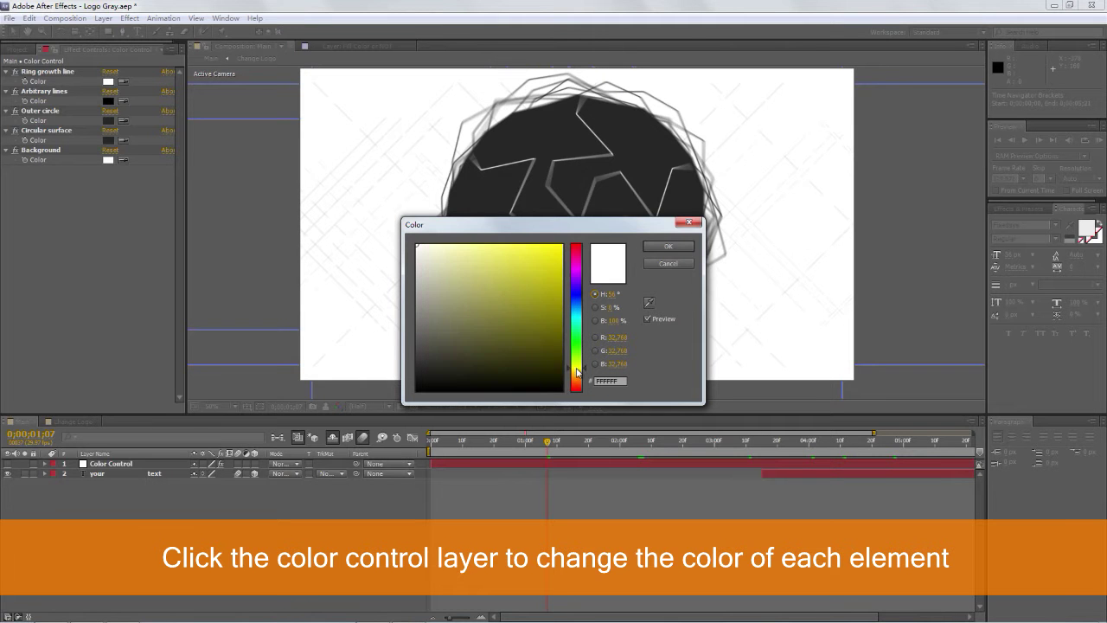
pyautogui.click(555, 263)
pyautogui.click(578, 375)
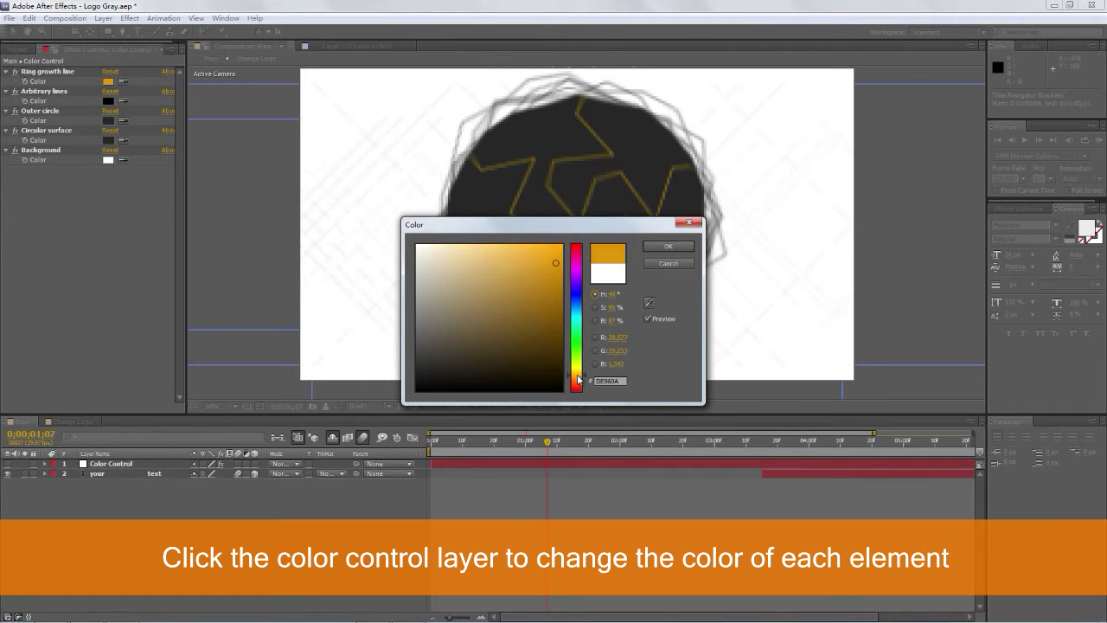
pyautogui.click(544, 309)
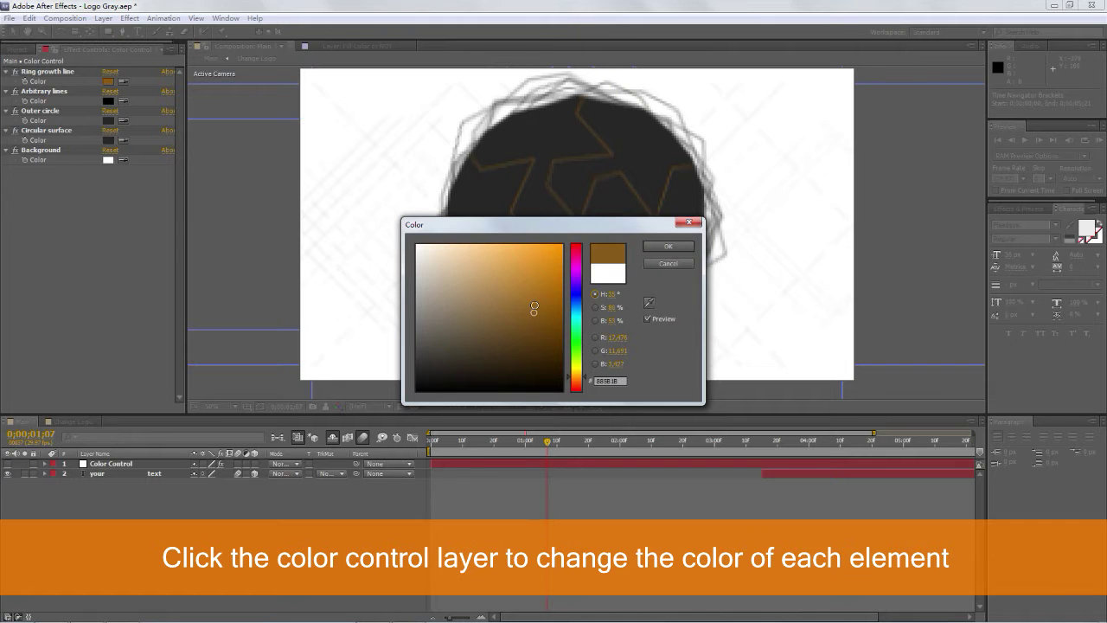
pyautogui.click(659, 247)
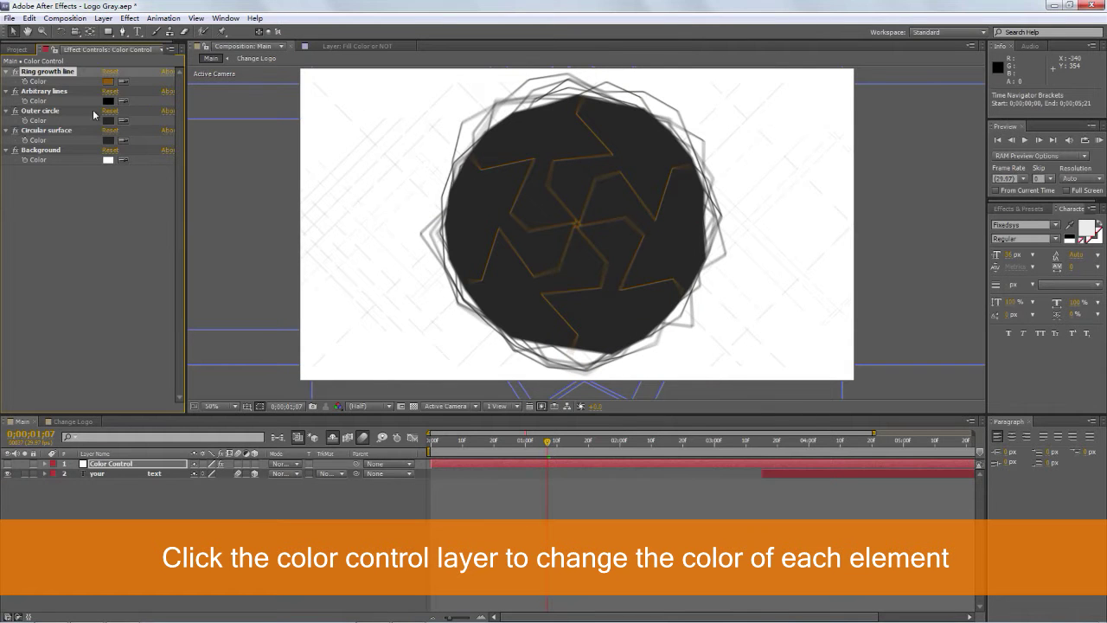
# Step: Eyedrop the Ring growth line's orange-brown into the Arbitrary lines and Outer circle colours
pyautogui.click(48, 93)
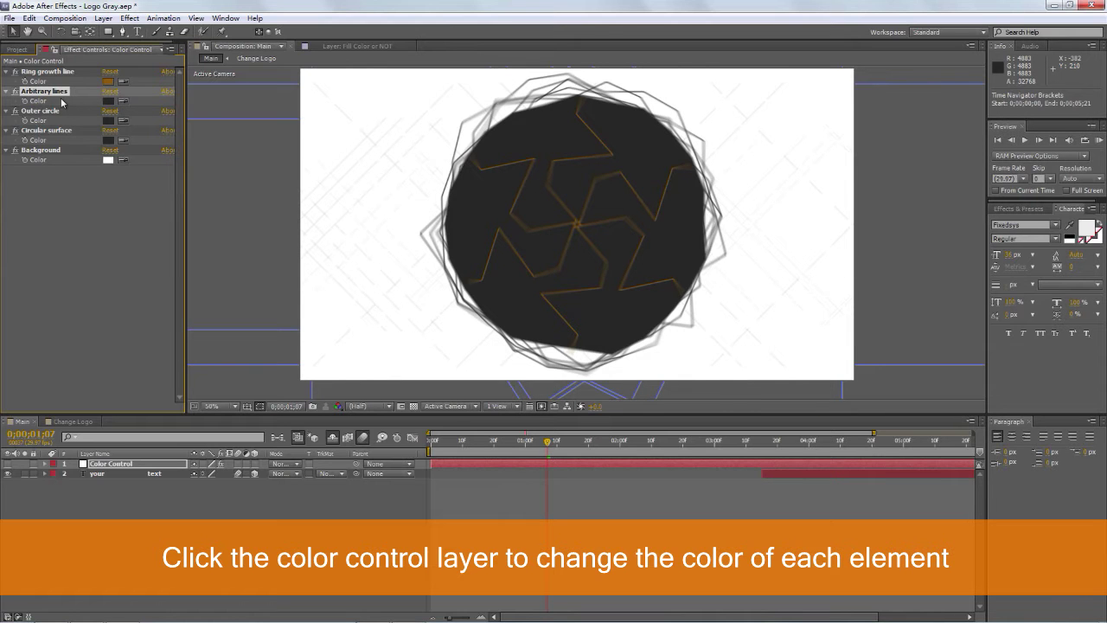
pyautogui.click(122, 103)
pyautogui.click(109, 82)
pyautogui.click(40, 111)
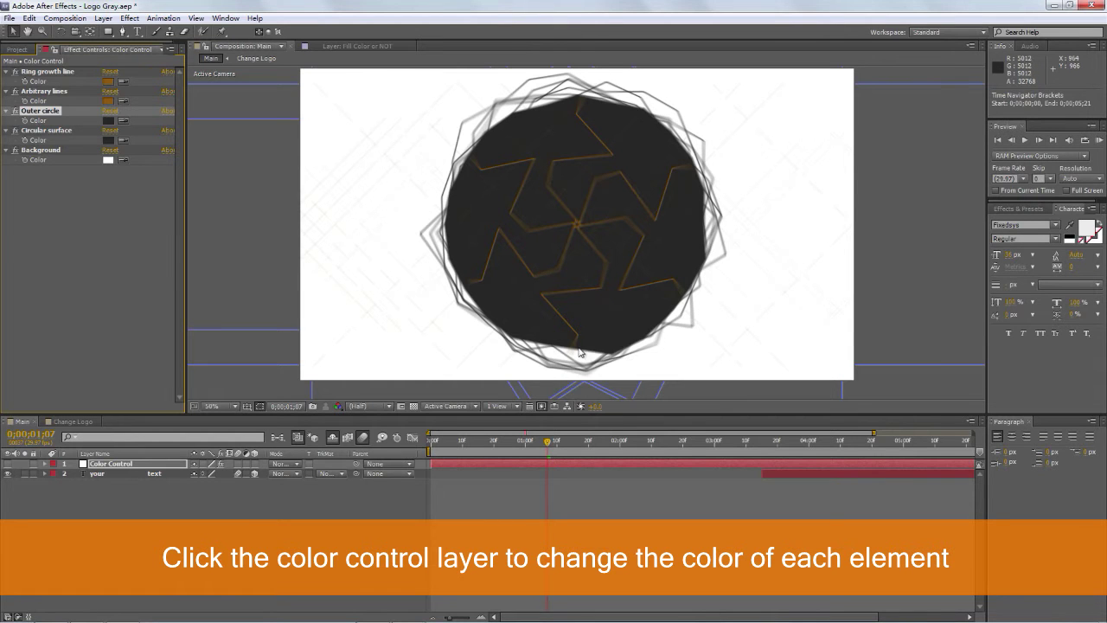
pyautogui.click(124, 121)
pyautogui.click(108, 102)
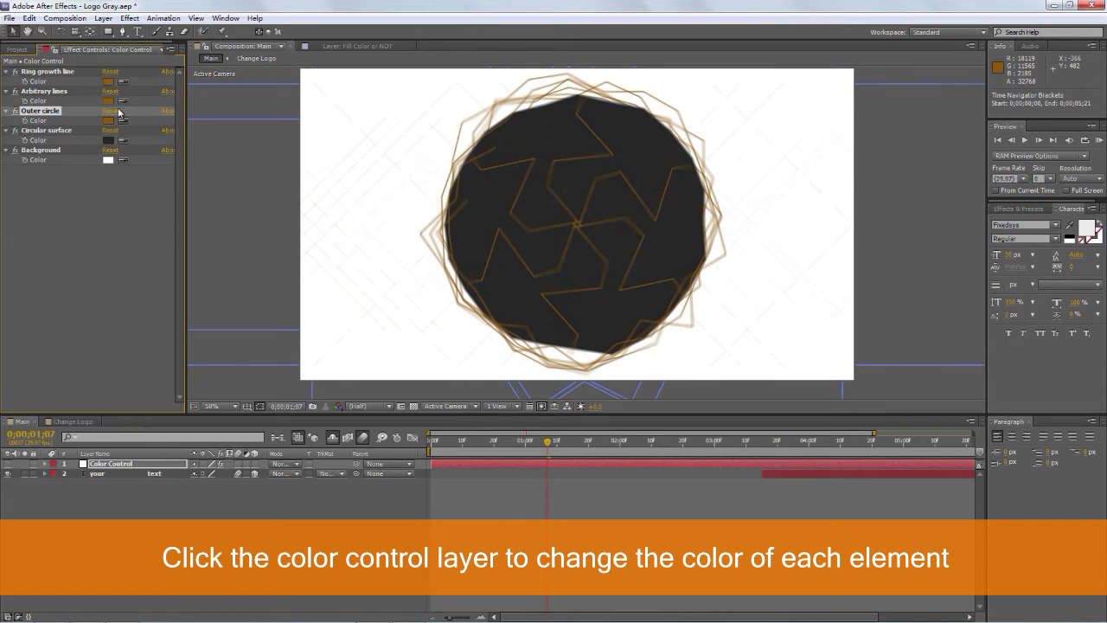
# Step: Set the Circular surface colour to white FFFFFF
pyautogui.click(108, 141)
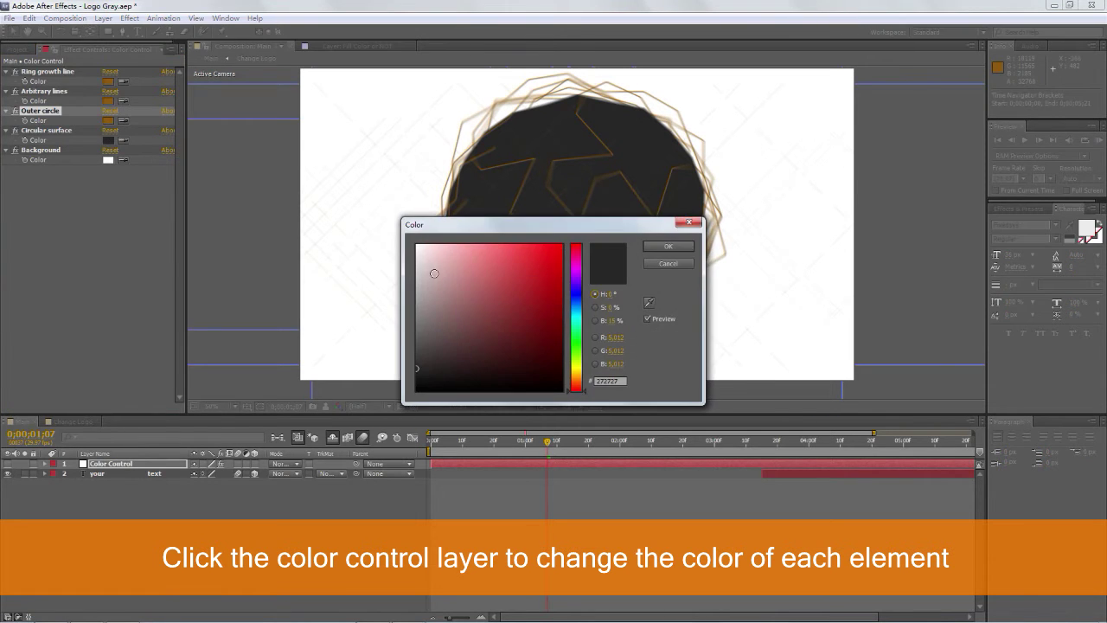
pyautogui.moveTo(427, 261); pyautogui.dragTo(396, 239)
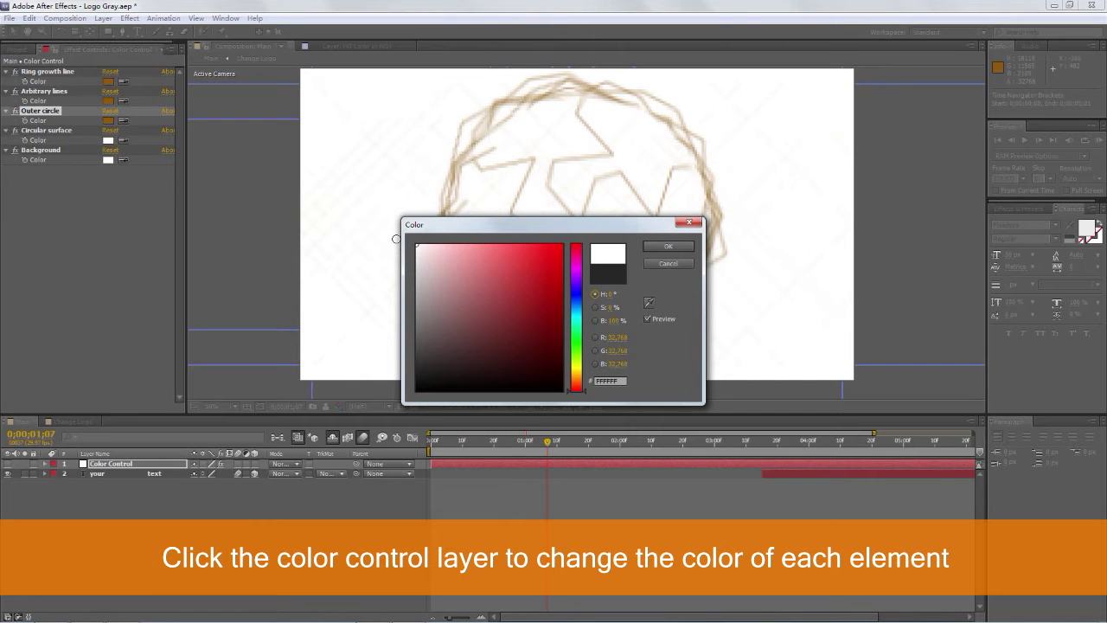
pyautogui.click(667, 246)
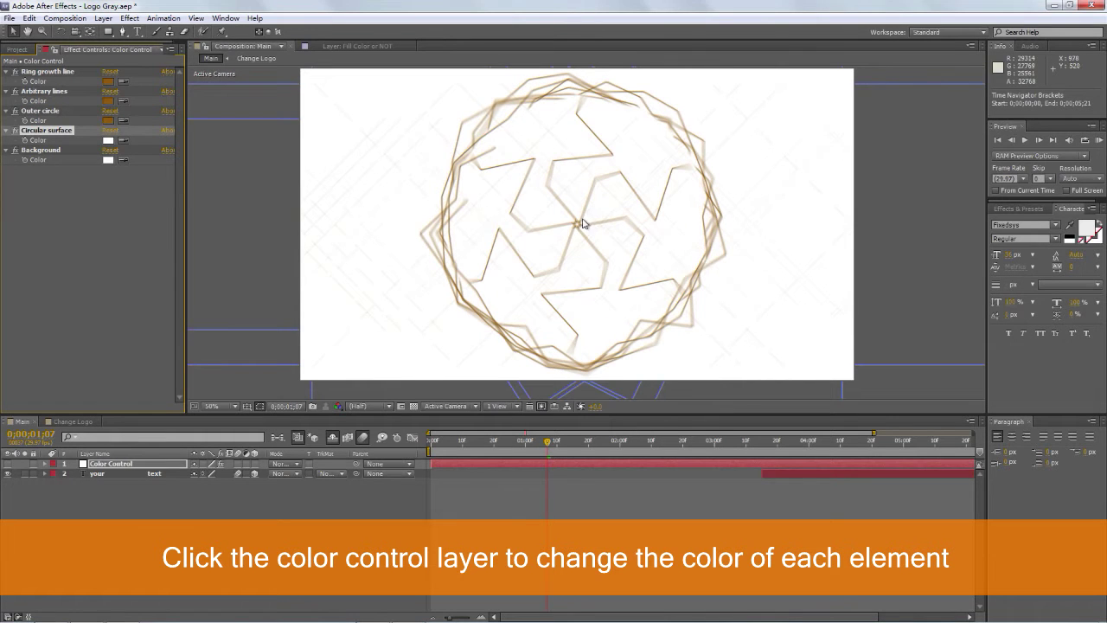
# Step: Set the Background colour to dark reddish brown 471A0A and preview a later frame
pyautogui.click(108, 160)
pyautogui.moveTo(499, 364)
pyautogui.mouseDown()
pyautogui.moveTo(446, 370)
pyautogui.moveTo(394, 400)
pyautogui.mouseUp()
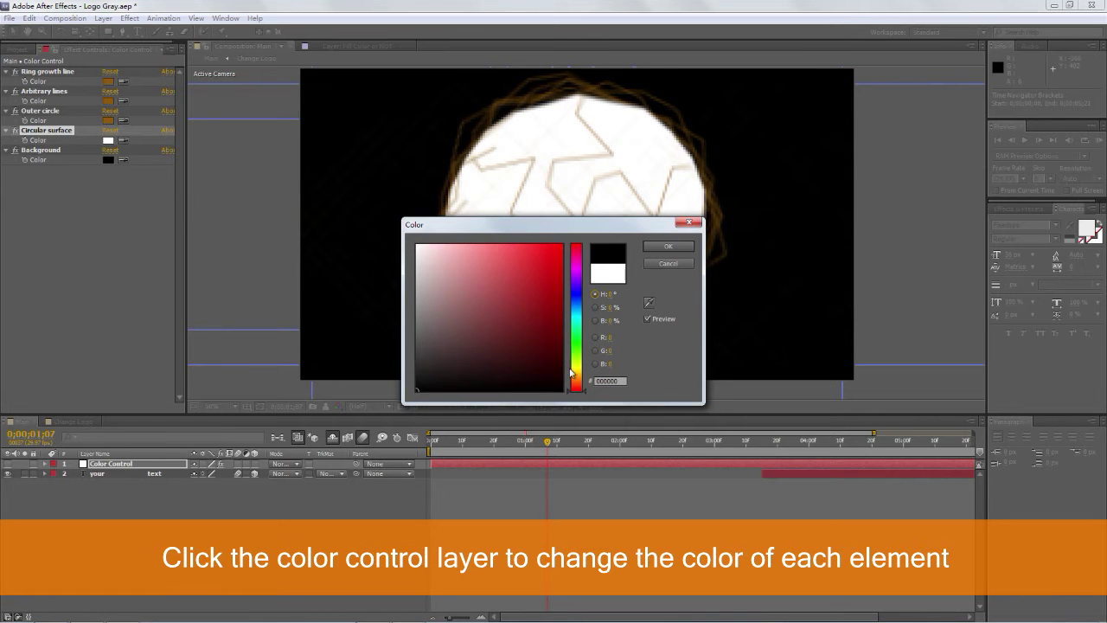
pyautogui.moveTo(468, 356)
pyautogui.mouseDown()
pyautogui.moveTo(459, 353)
pyautogui.moveTo(519, 342)
pyautogui.mouseUp()
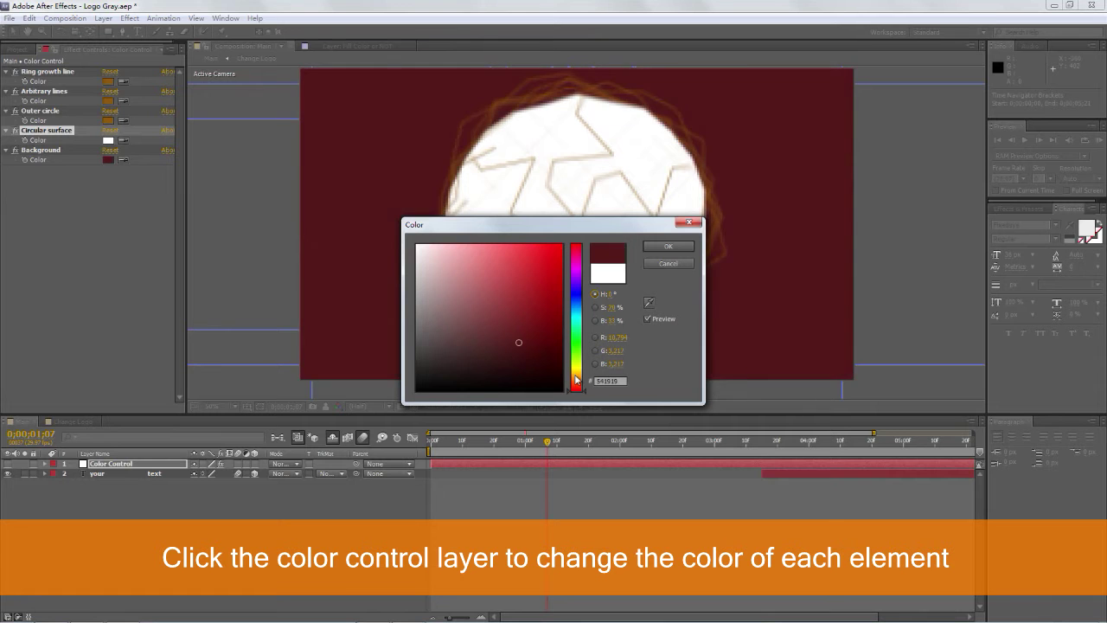
pyautogui.click(577, 375)
pyautogui.moveTo(577, 381); pyautogui.dragTo(579, 389)
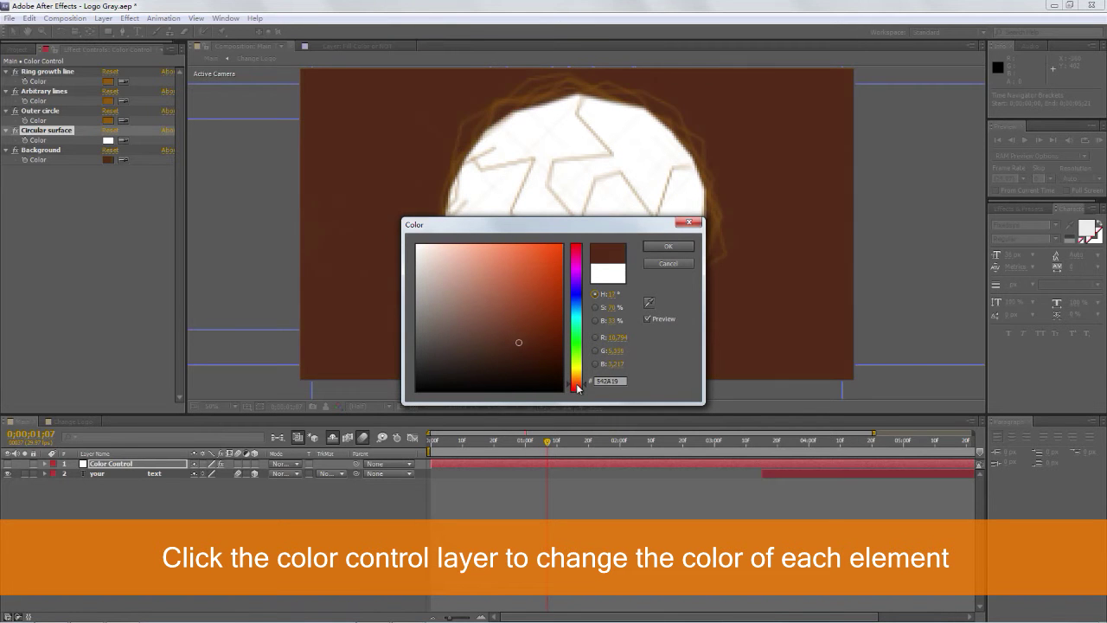
pyautogui.moveTo(520, 345); pyautogui.dragTo(542, 350)
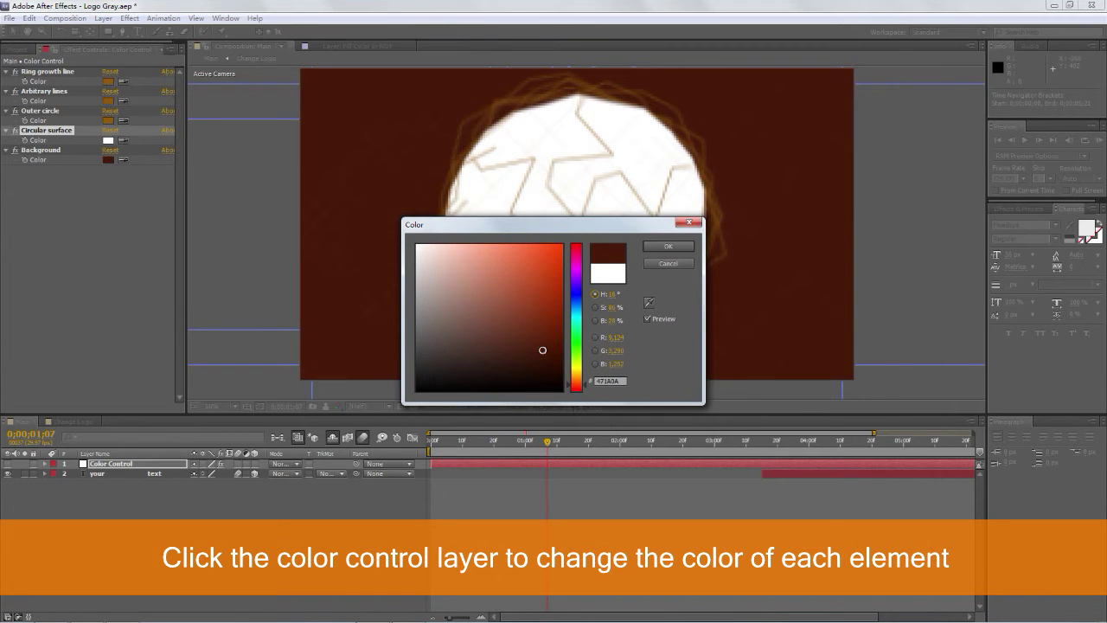
pyautogui.click(668, 246)
pyautogui.moveTo(640, 445); pyautogui.dragTo(663, 444)
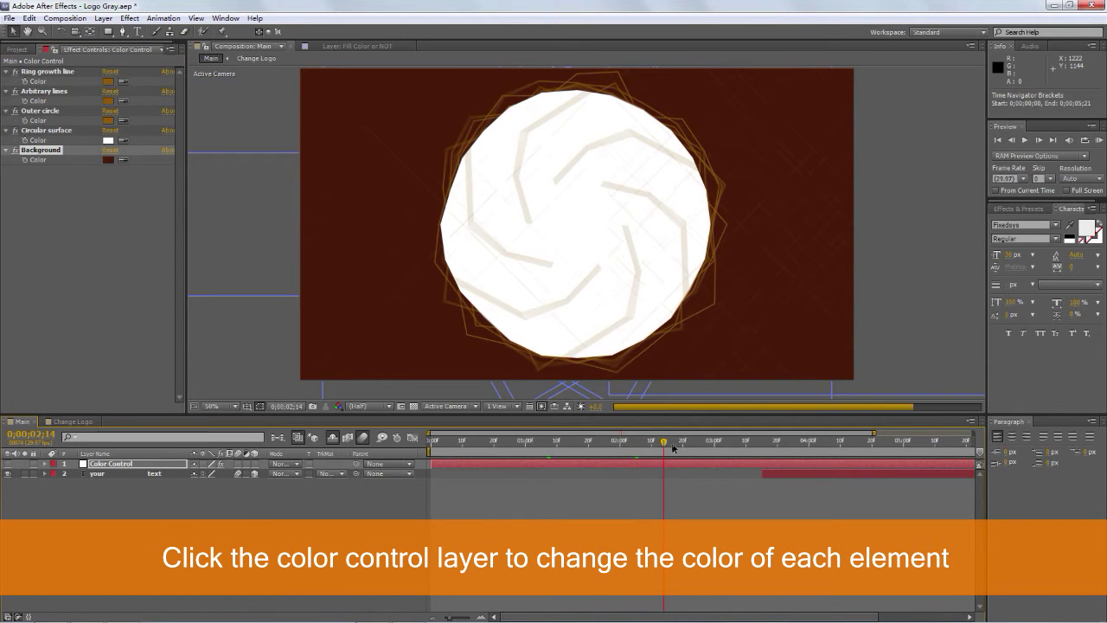
# Step: Advance to the square-logo frame and sample the paw's tan as the Background colour
pyautogui.click(705, 444)
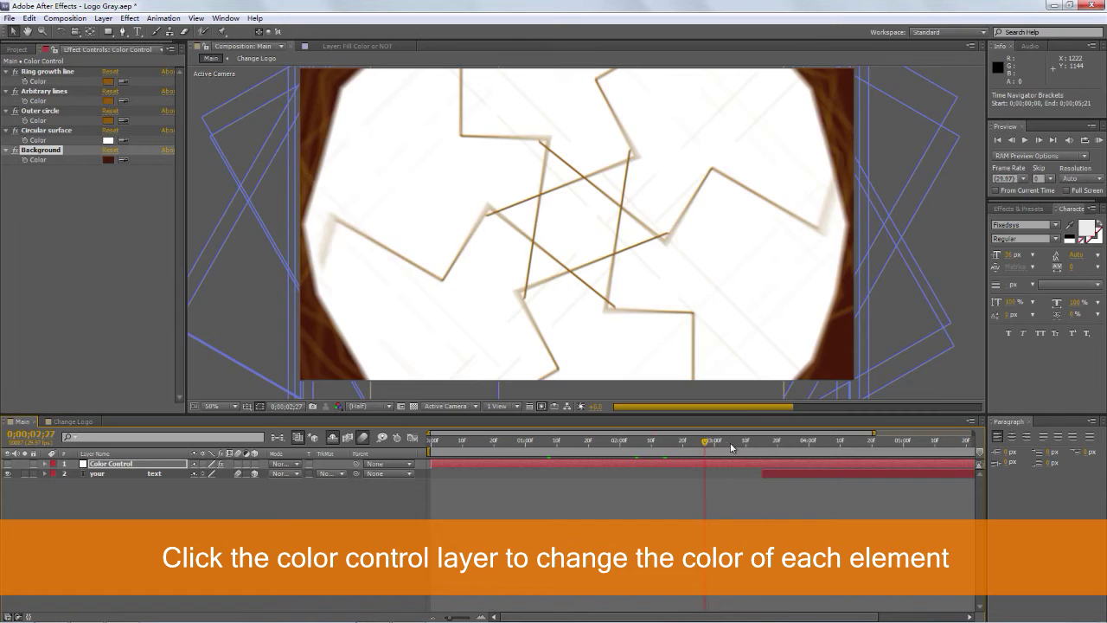
pyautogui.click(736, 446)
pyautogui.click(782, 446)
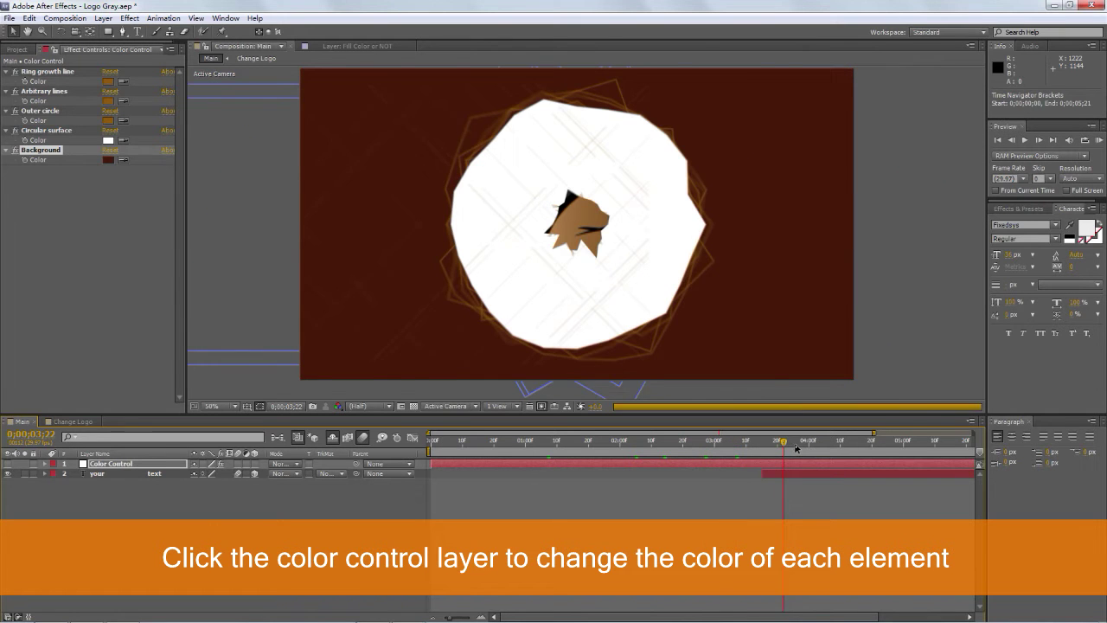
pyautogui.click(806, 446)
pyautogui.click(828, 447)
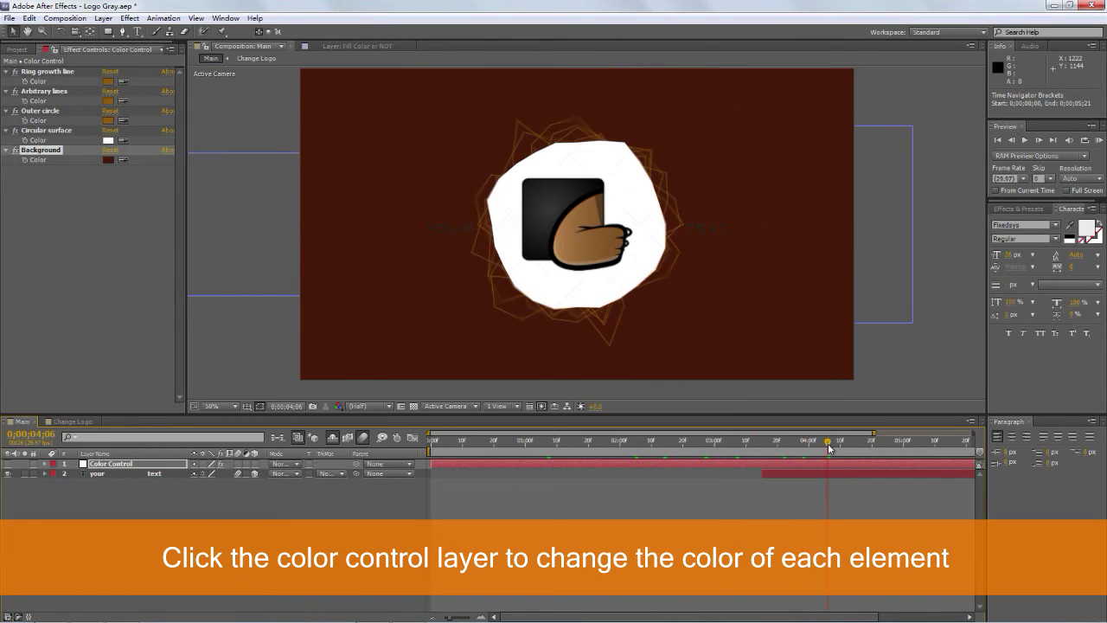
pyautogui.click(123, 160)
pyautogui.click(579, 231)
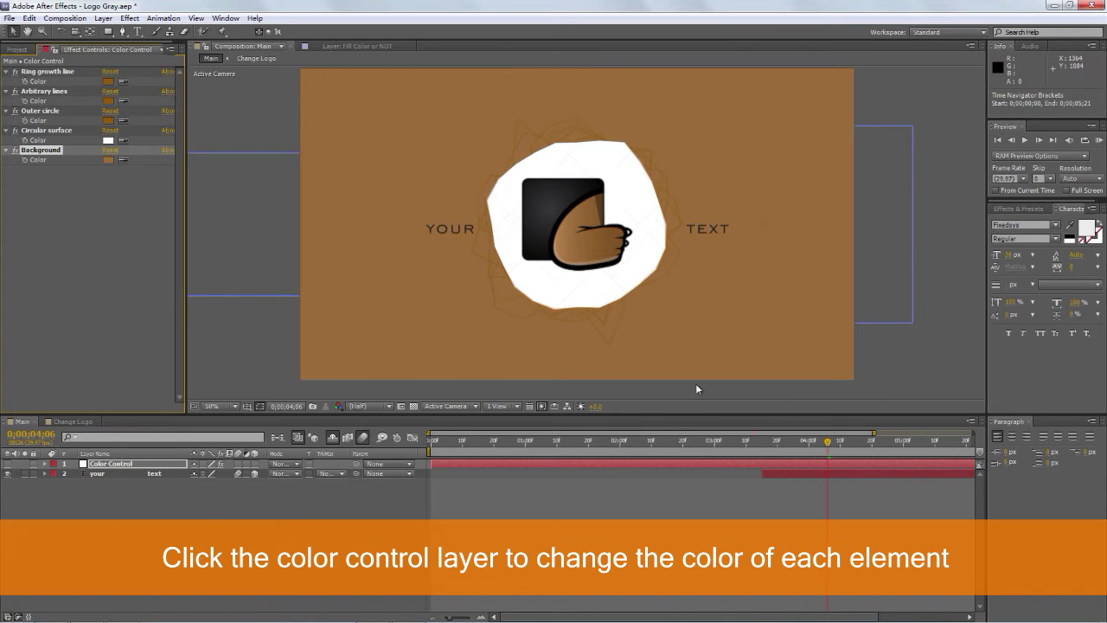
# Step: Scrub to the YOUR TEXT frame and resample the tan for the Background colour
pyautogui.click(740, 443)
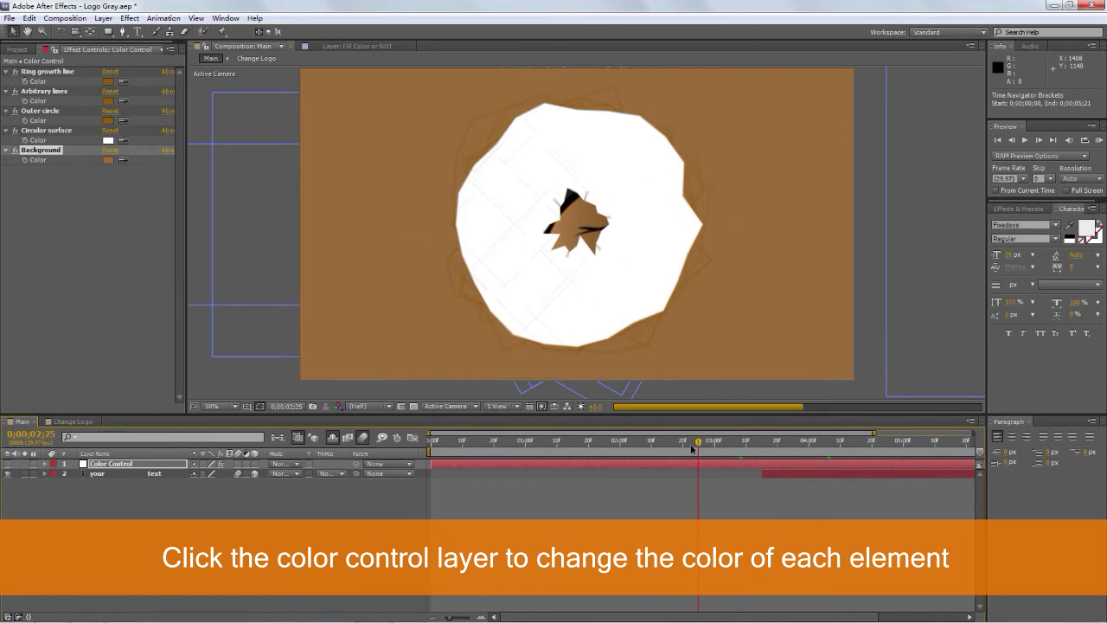
pyautogui.click(620, 443)
pyautogui.moveTo(682, 443); pyautogui.dragTo(749, 443)
pyautogui.click(810, 441)
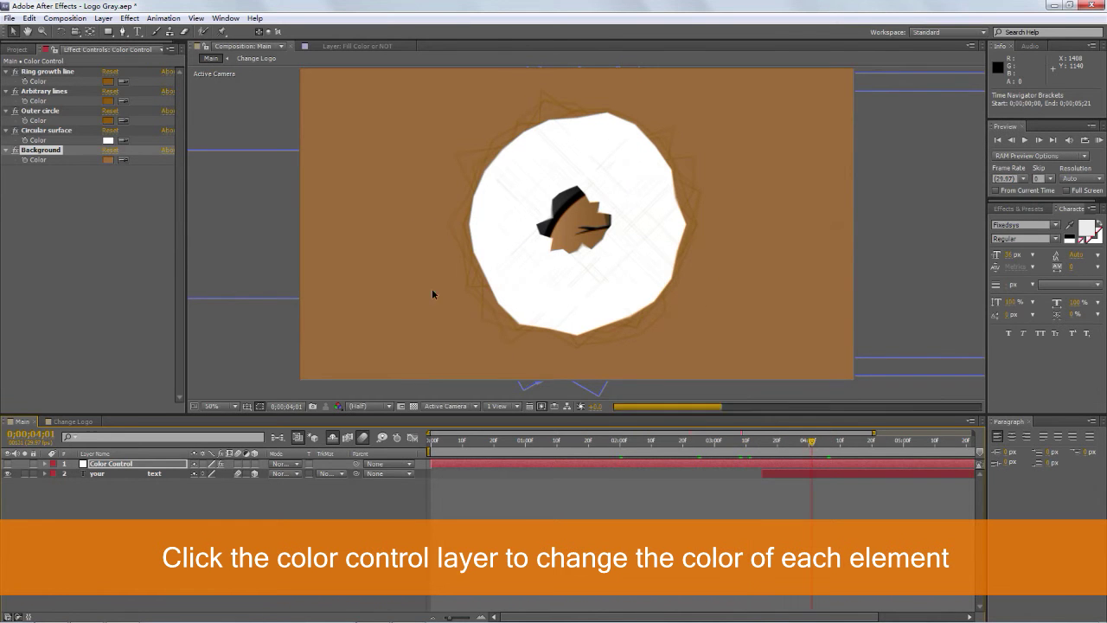
pyautogui.click(39, 74)
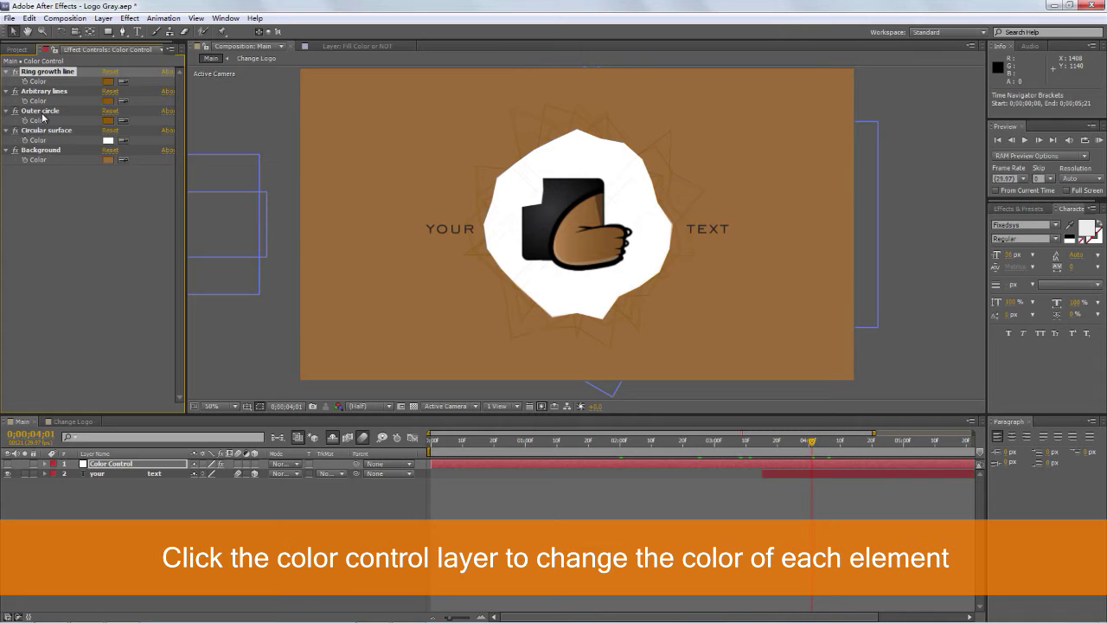
pyautogui.click(123, 162)
pyautogui.click(440, 257)
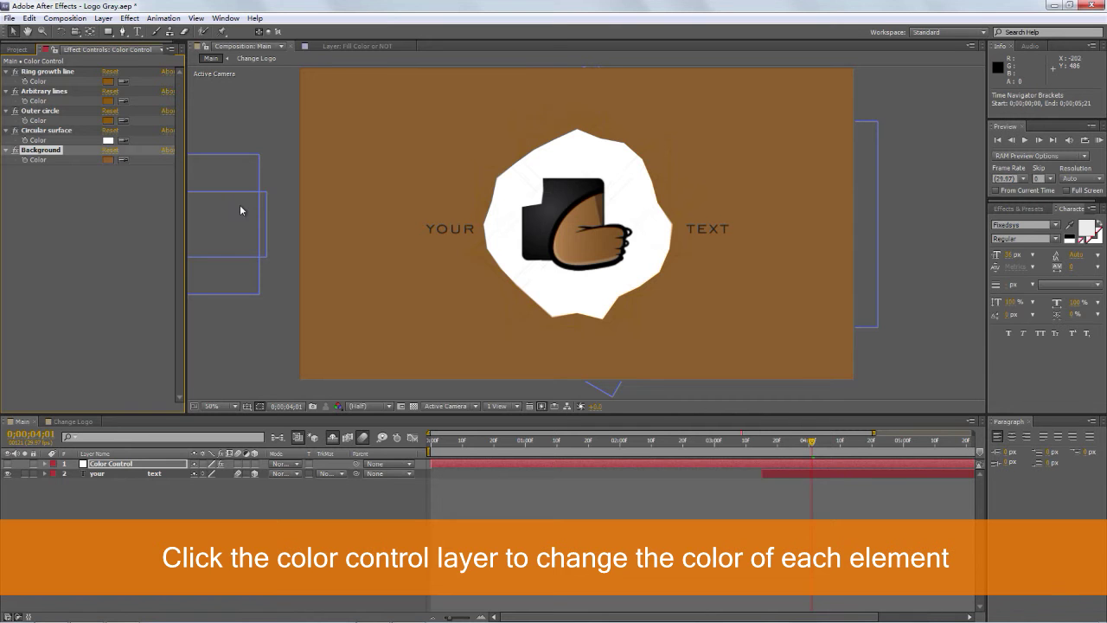
# Step: Sample the logo hand's brown for the Outer circle colour and move to the settled logo frame
pyautogui.click(123, 121)
pyautogui.click(568, 243)
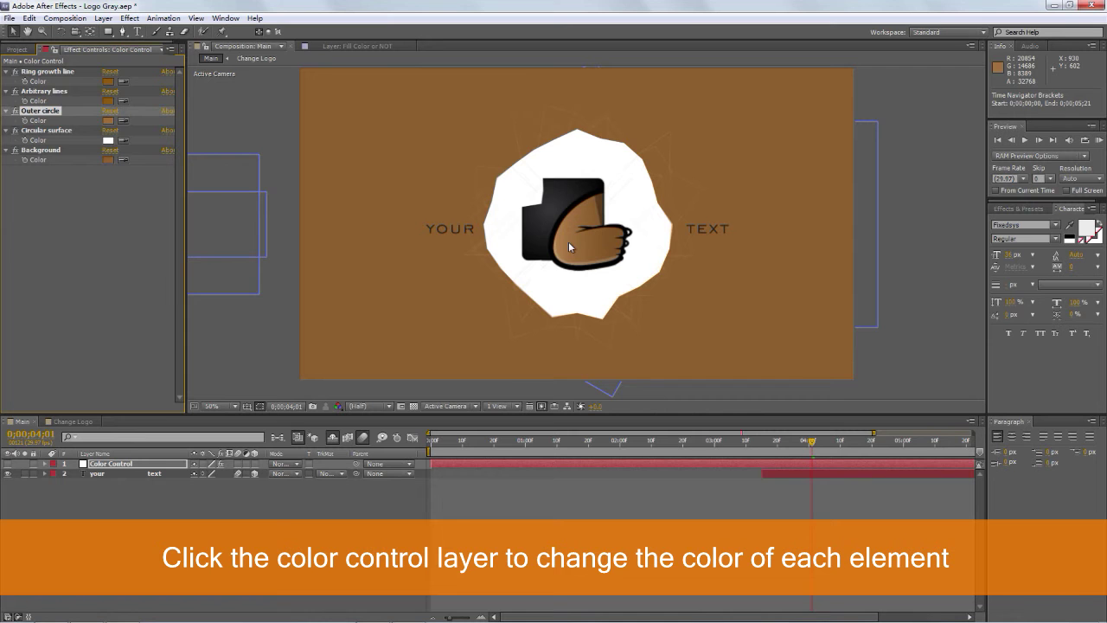
pyautogui.click(863, 441)
pyautogui.moveTo(874, 445); pyautogui.dragTo(880, 443)
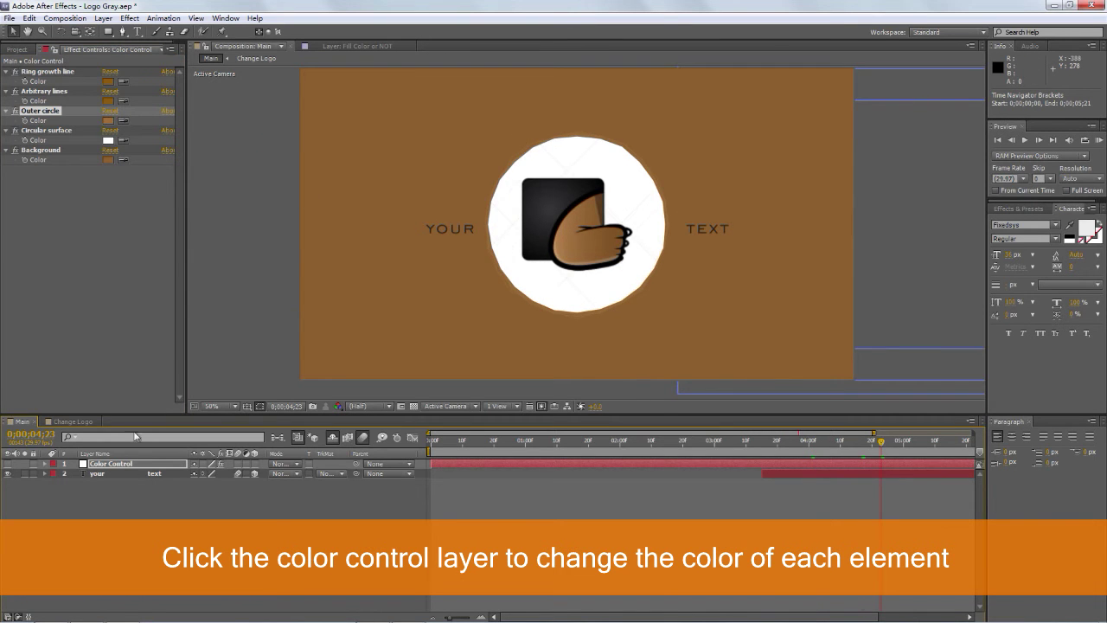
pyautogui.click(124, 475)
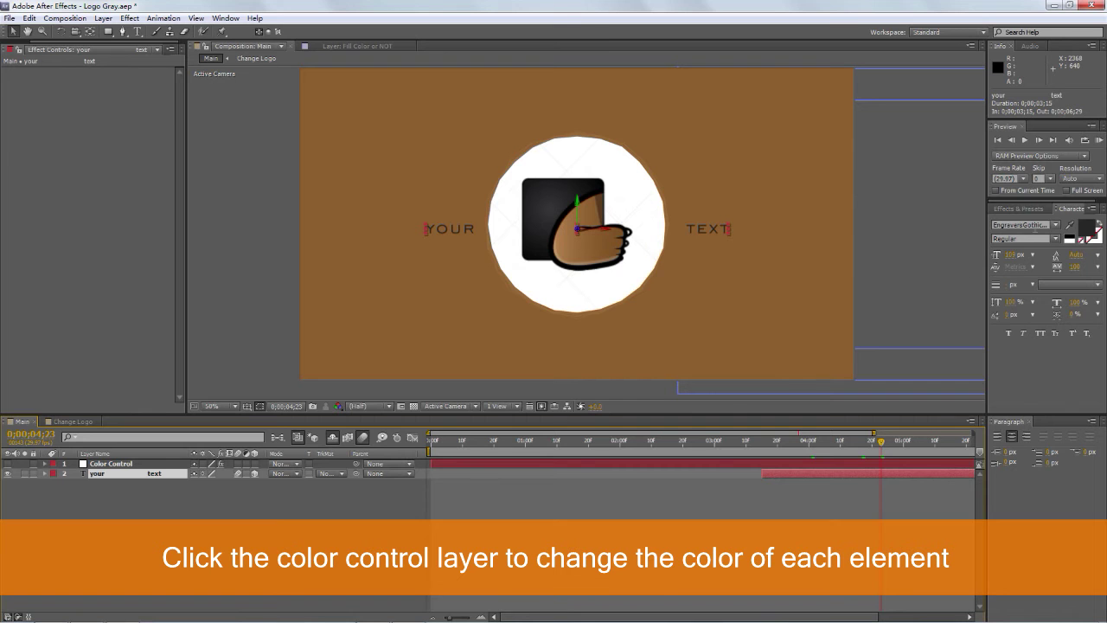
# Step: Set the YOUR TEXT fill colour to ffffff, then step back to an earlier frame
pyautogui.click(1082, 234)
pyautogui.write('ffffff')
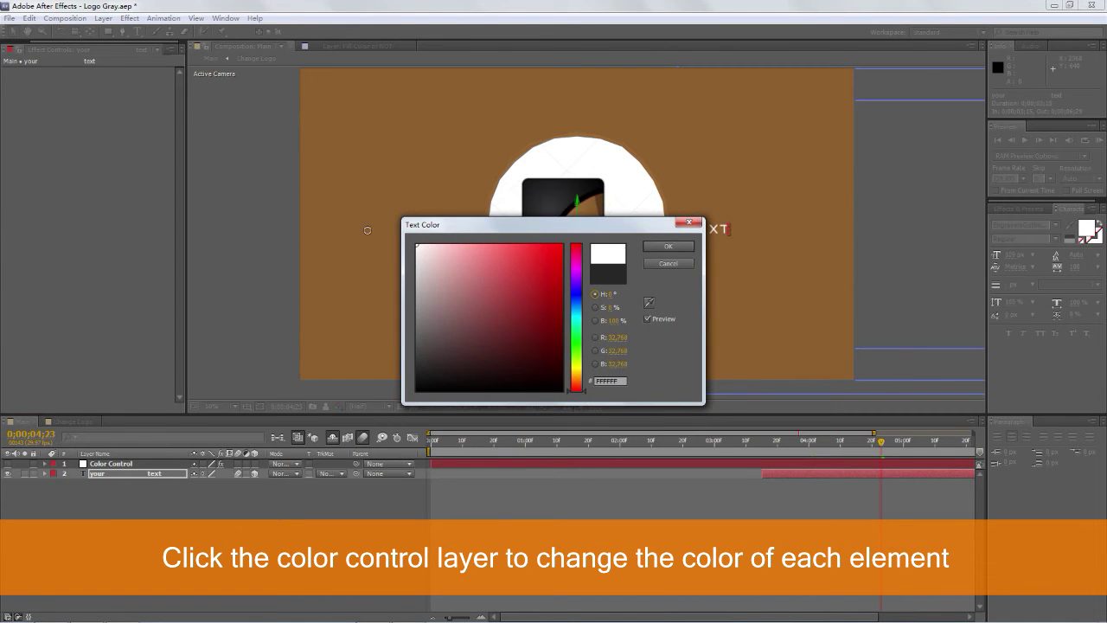
pyautogui.click(655, 248)
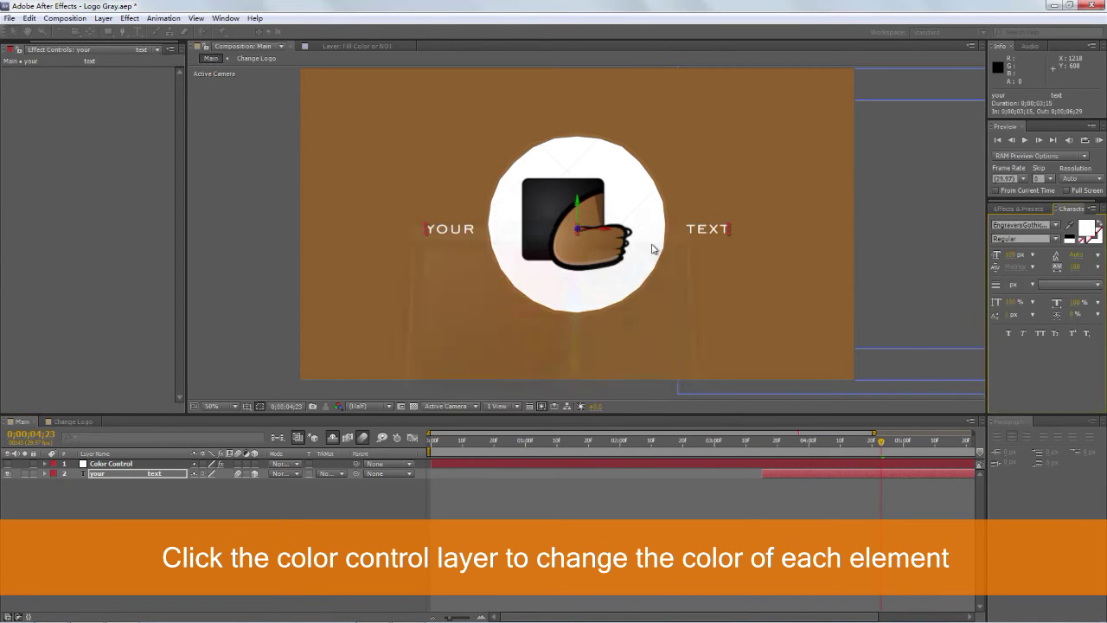
pyautogui.click(748, 519)
pyautogui.click(797, 442)
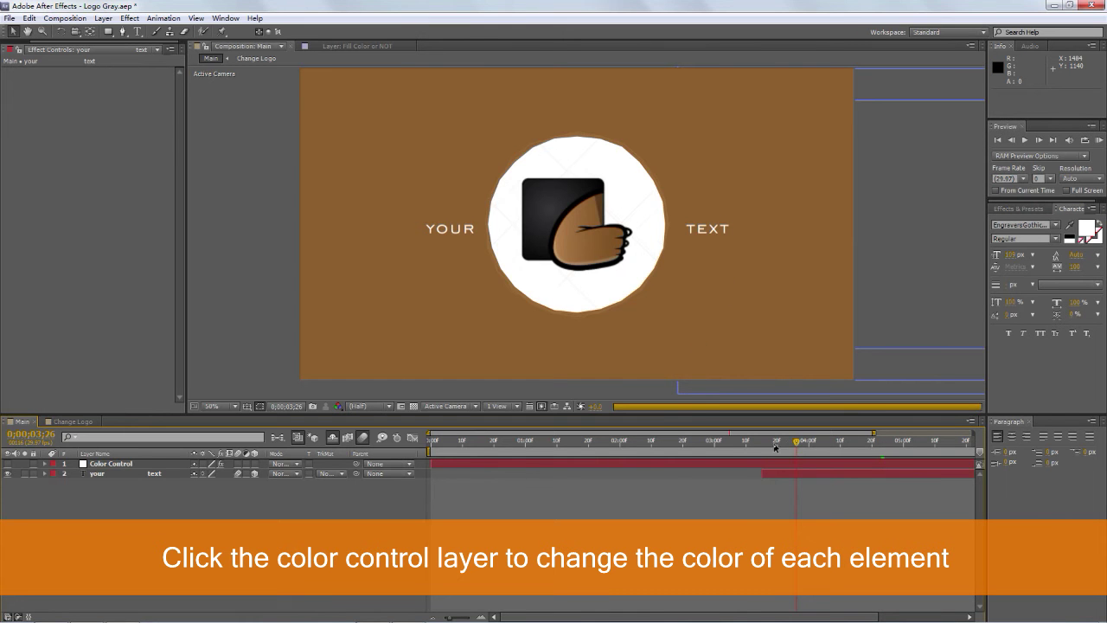
pyautogui.click(743, 441)
# Step: On the Color Control layer, set Arbitrary lines Color to the tan background and Outer circle Color to white
pyautogui.moveTo(664, 443); pyautogui.dragTo(512, 441)
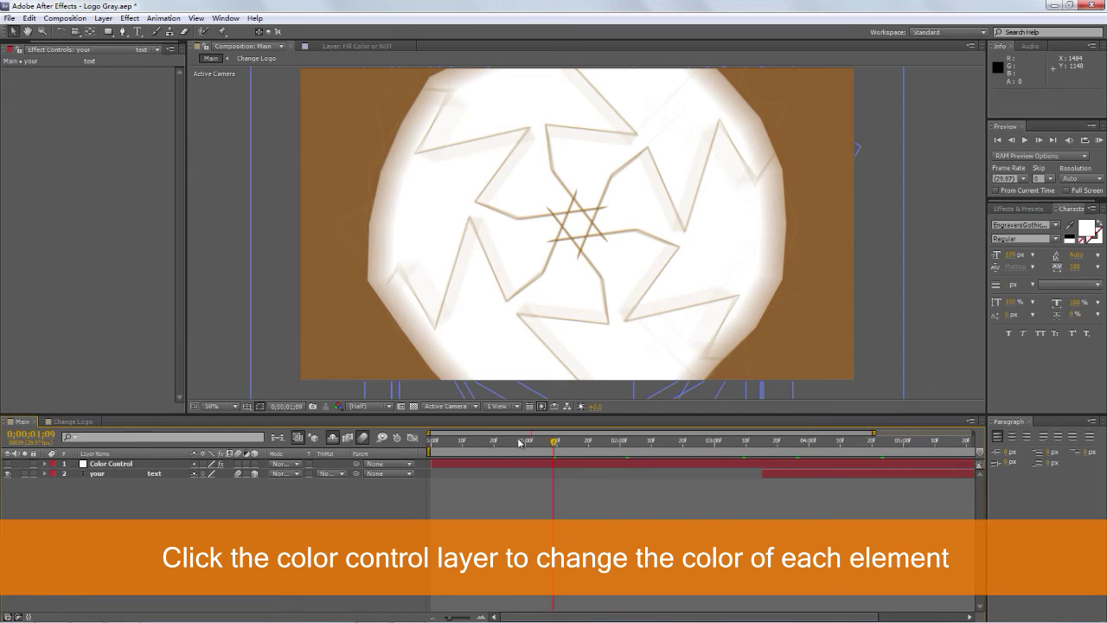
pyautogui.click(569, 442)
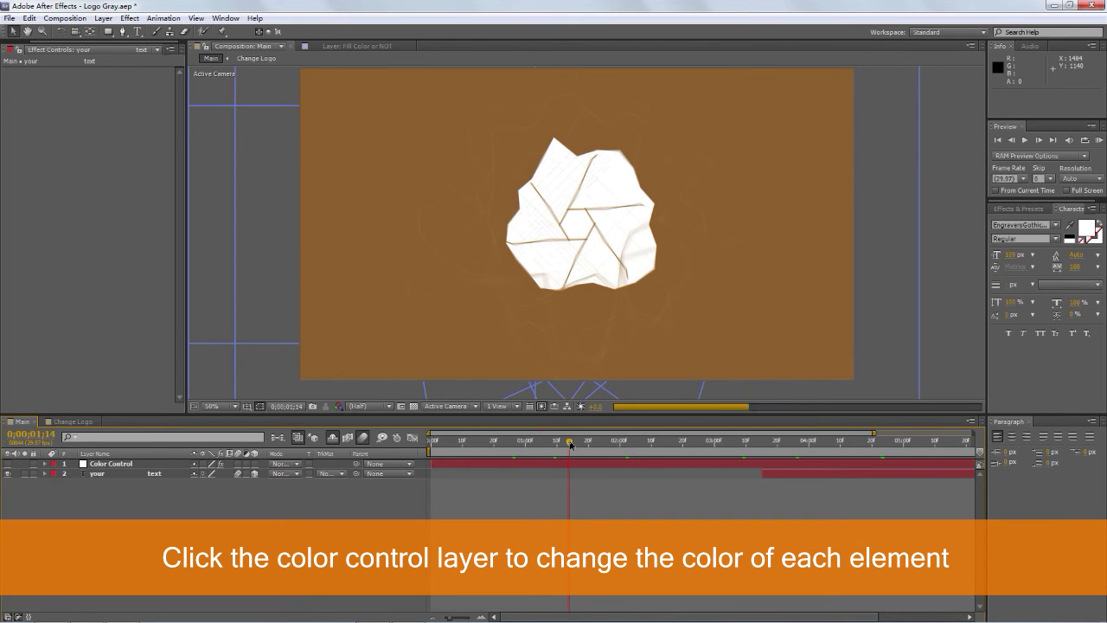
pyautogui.click(112, 465)
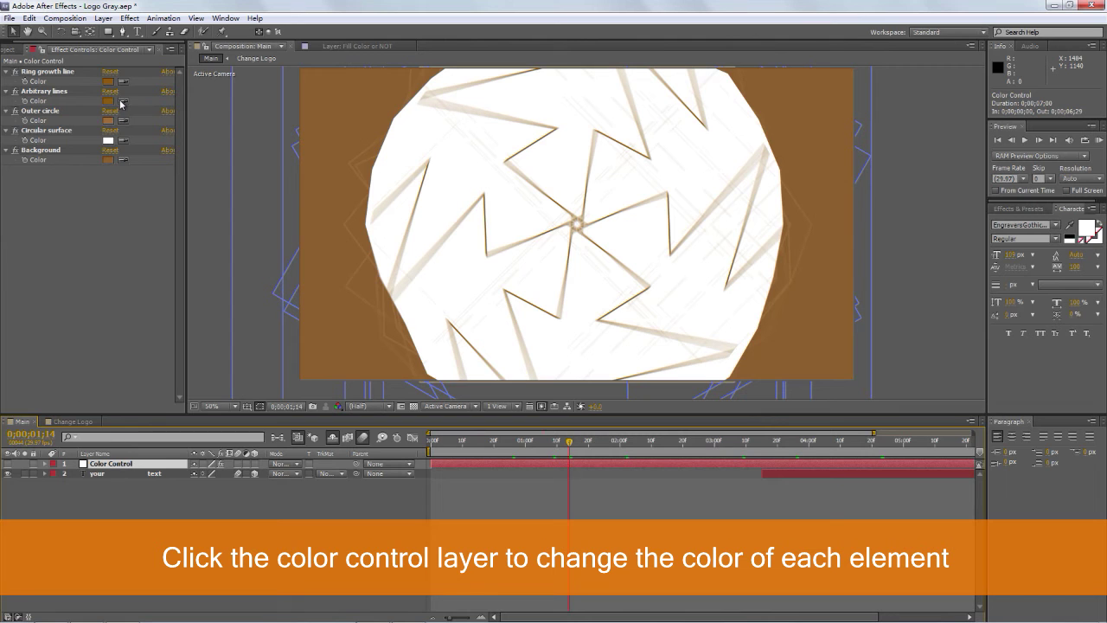
pyautogui.click(123, 99)
pyautogui.click(343, 138)
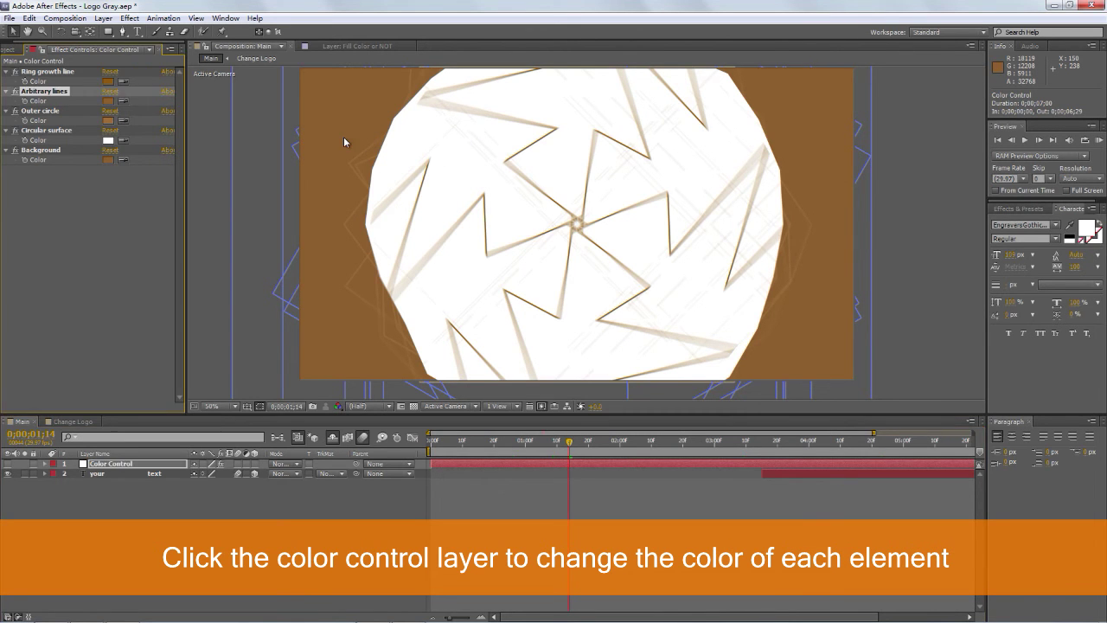
pyautogui.click(123, 121)
pyautogui.click(107, 140)
# Step: Step along the timeline from about 2 seconds to the final clean logo frame to check the white ring
pyautogui.click(611, 443)
pyautogui.click(652, 445)
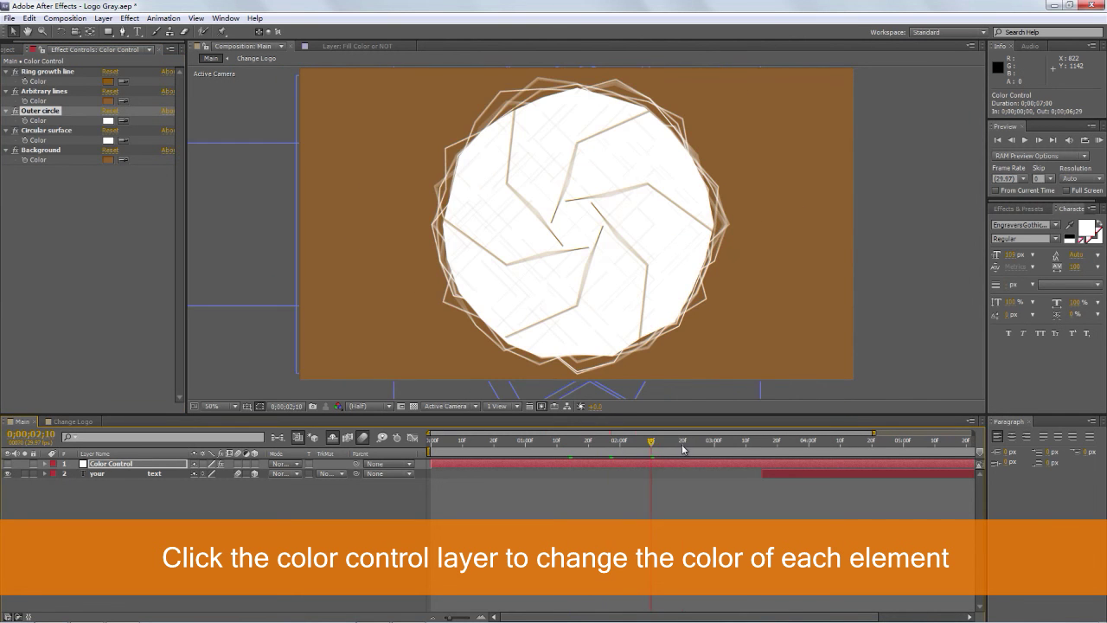
pyautogui.click(719, 445)
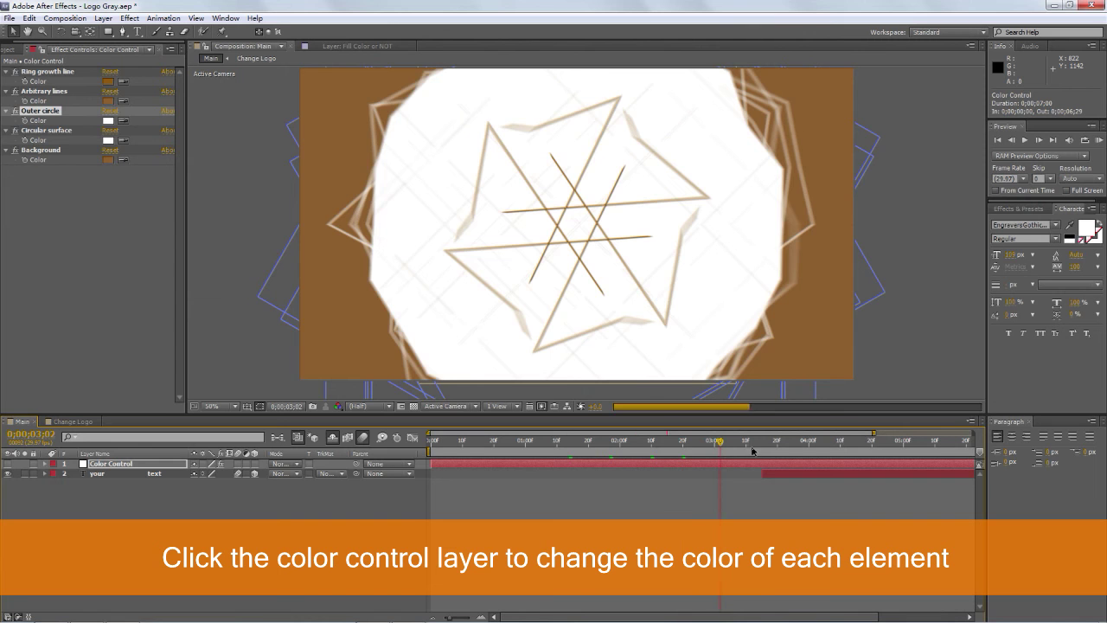
pyautogui.click(758, 444)
pyautogui.click(784, 443)
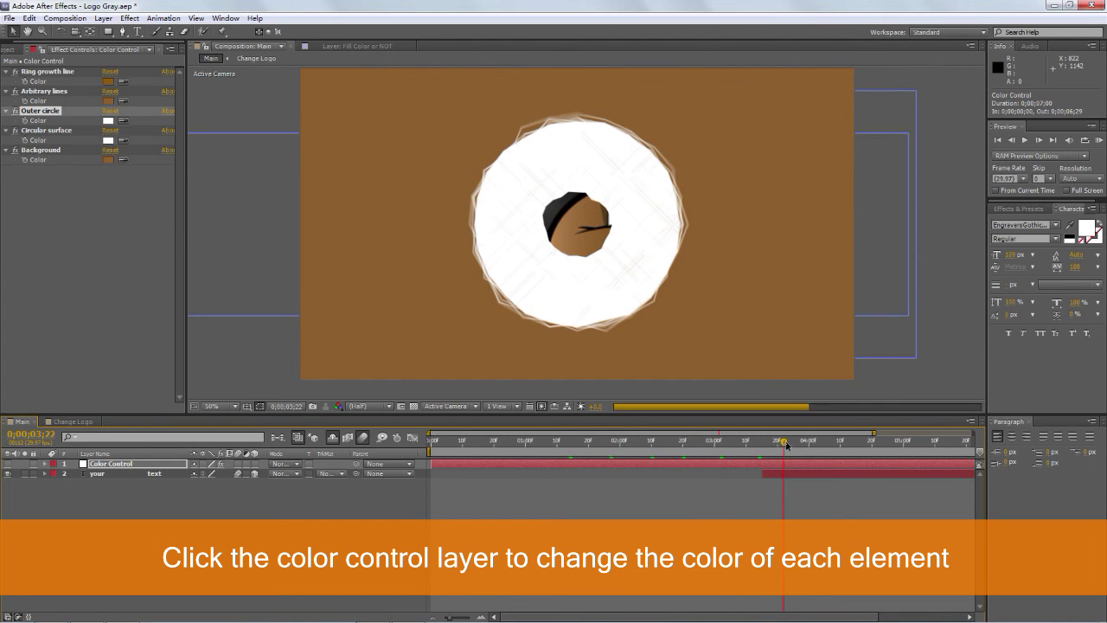
pyautogui.click(804, 442)
pyautogui.click(828, 443)
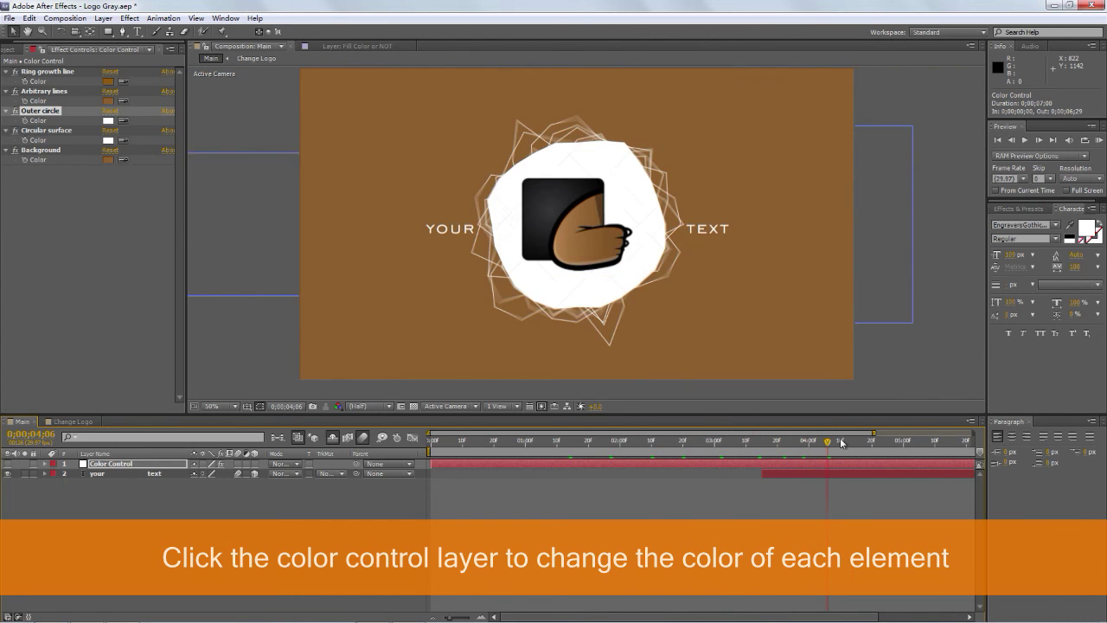
pyautogui.click(856, 442)
pyautogui.click(913, 442)
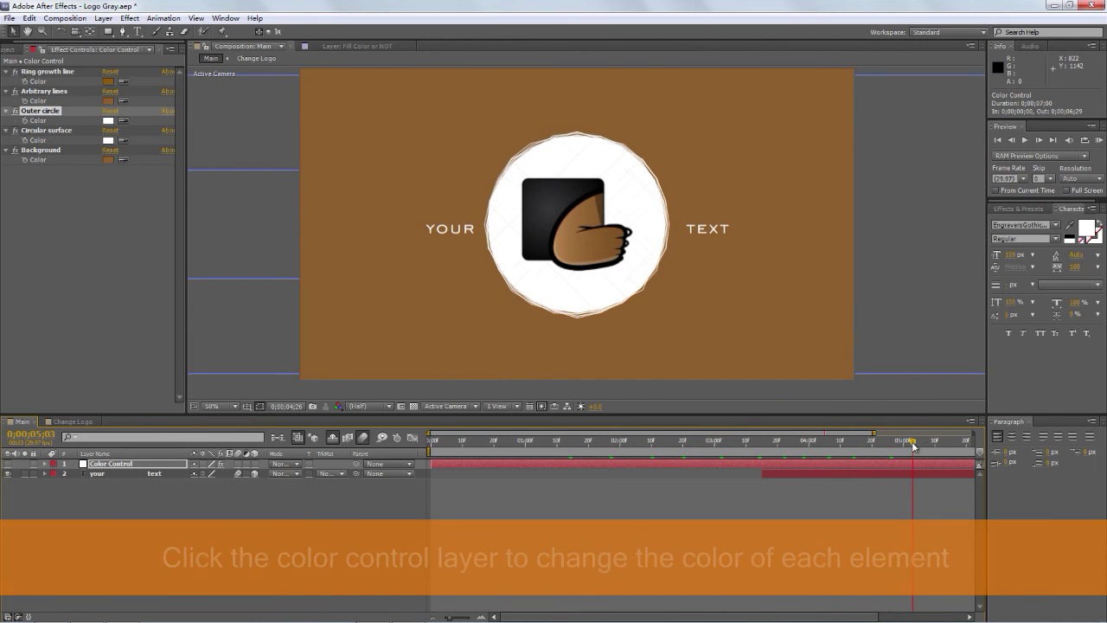